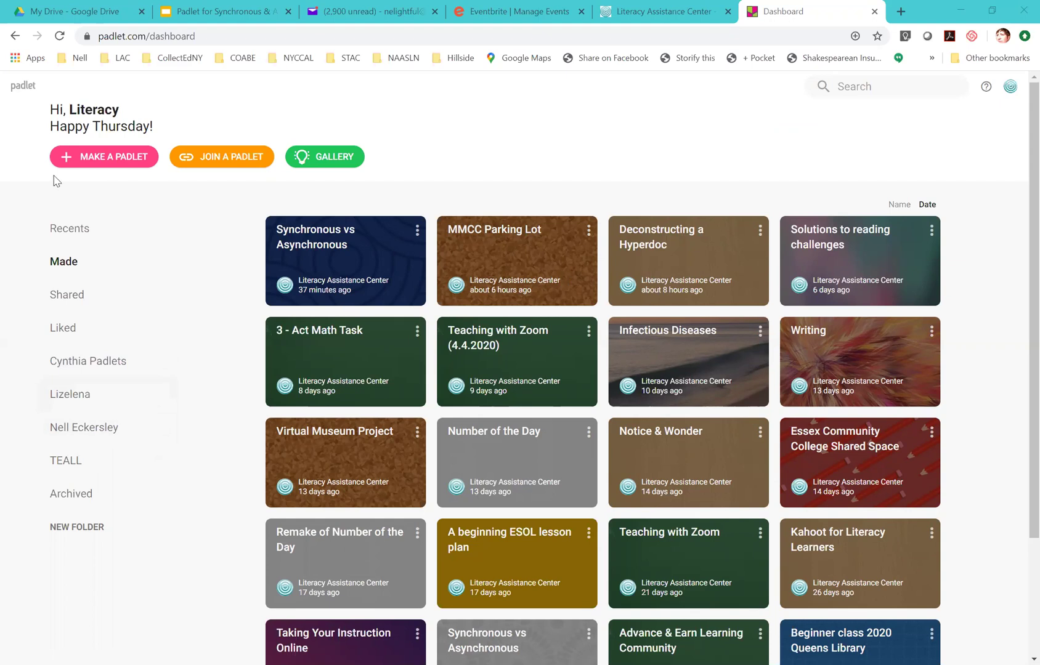
Create a blank Grid padlet and title it "Syllabus HSE2 Q4"
{"action": "left_click", "coordinate": [102, 161]}
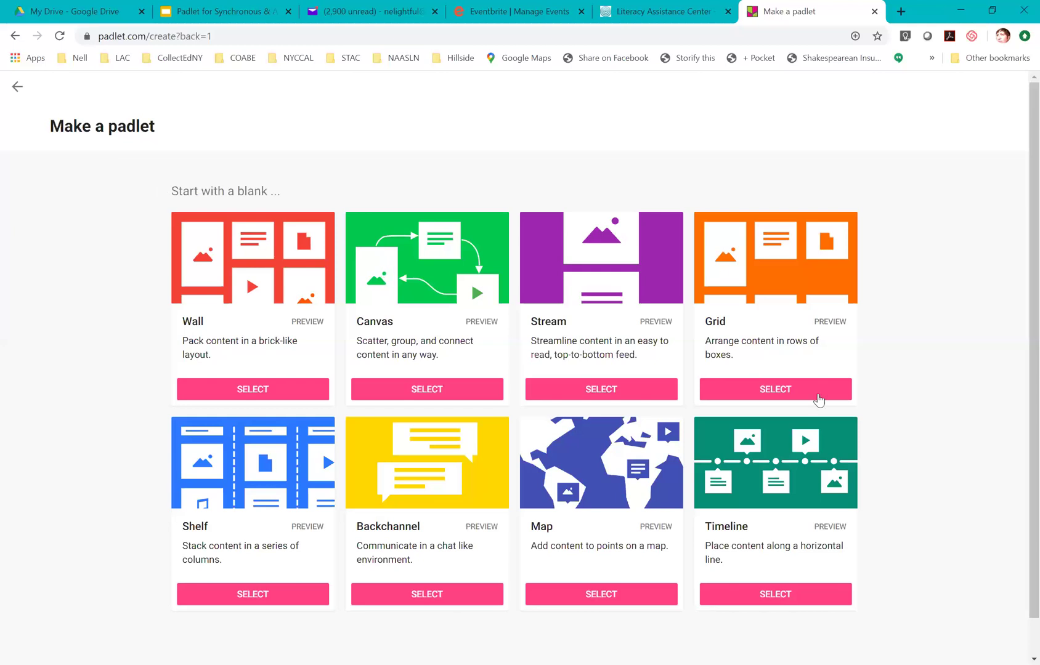
{"action": "left_click", "coordinate": [775, 394]}
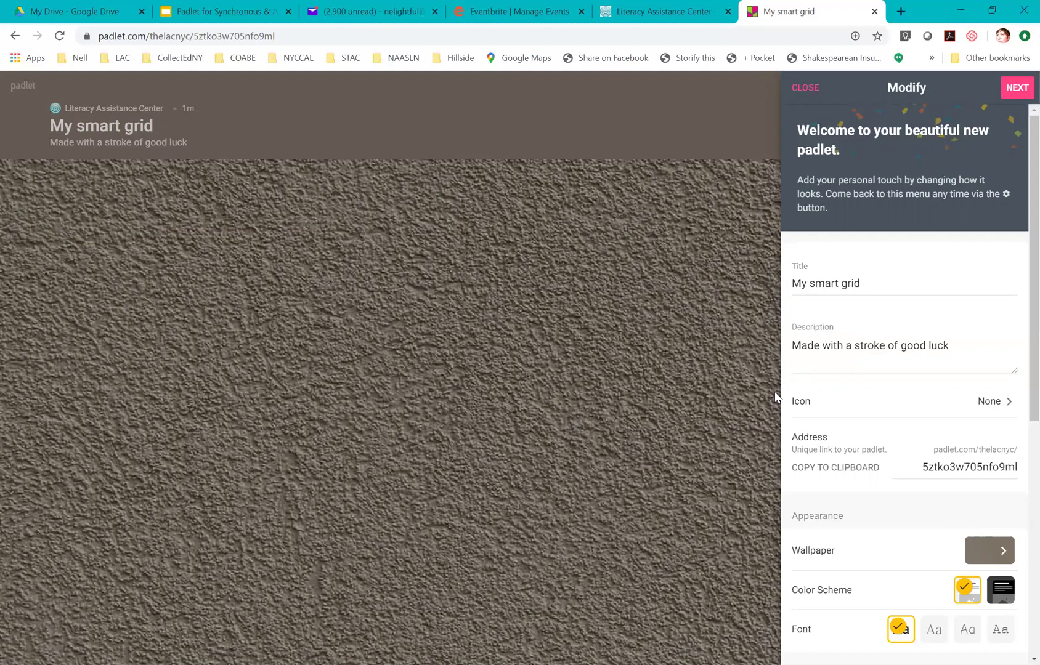
{"action": "left_click_drag", "start_coordinate": [867, 283], "coordinate": [782, 289]}
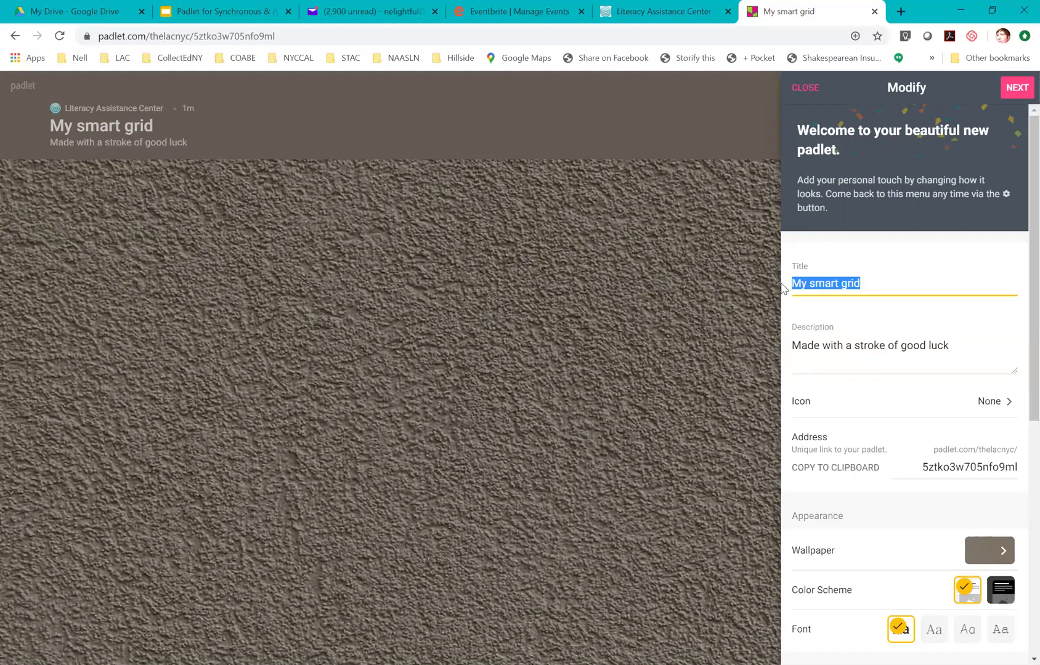
{"action": "type", "text": "Syllabus "}
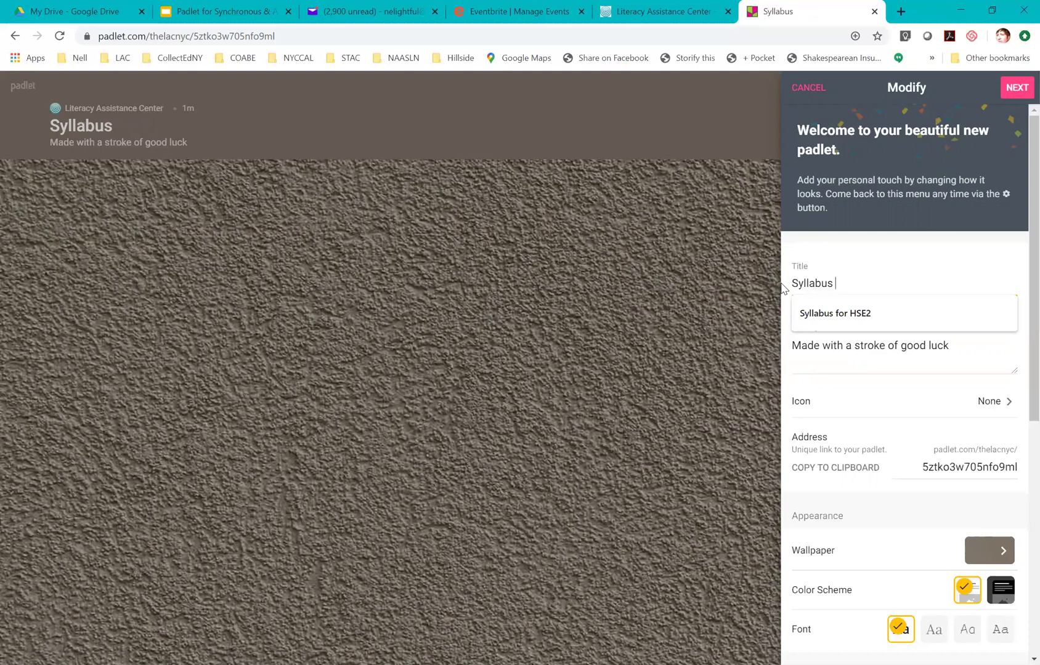
{"action": "type", "text": "HSE2"}
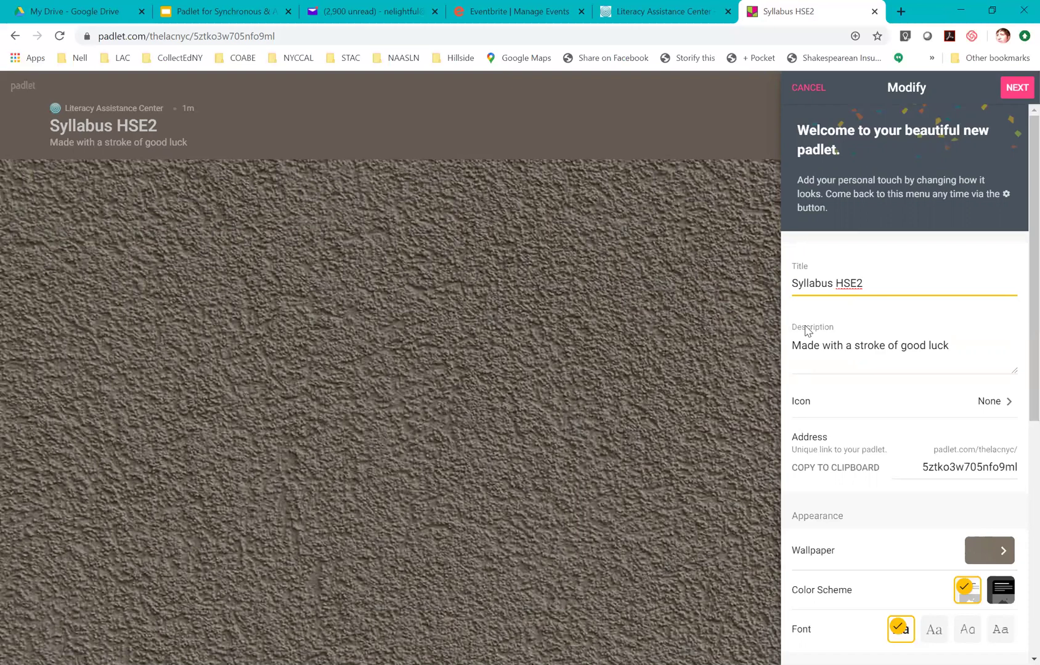
{"action": "type", "text": " Q4"}
Replace the padlet's description with "This is a syllabus for class HSE2 for April May and June of 2020"
{"action": "left_click", "coordinate": [820, 351]}
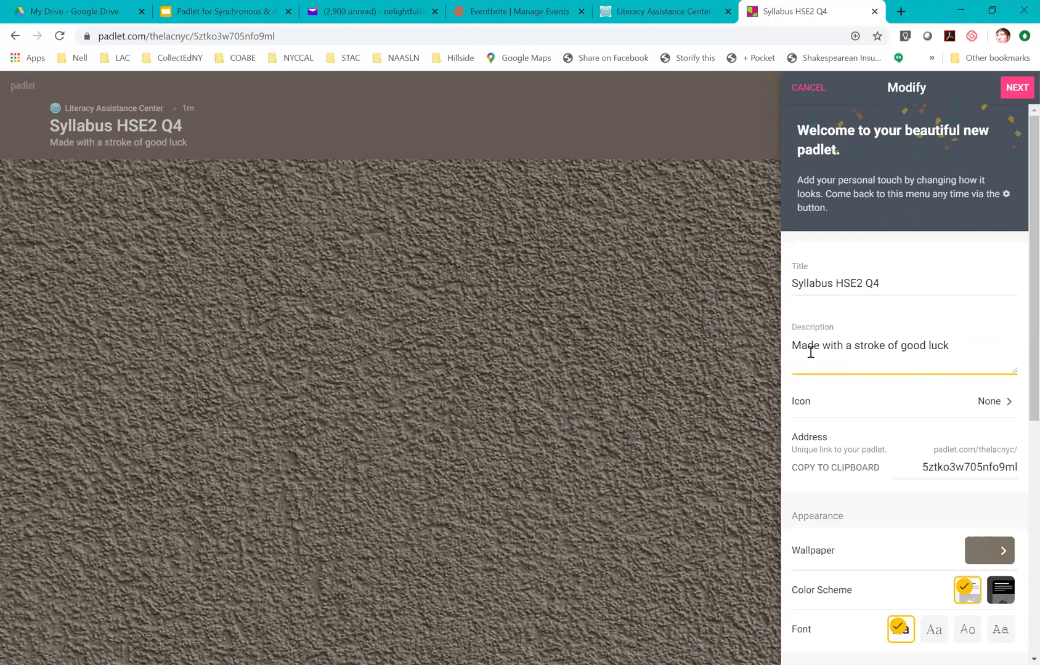
{"action": "left_click_drag", "start_coordinate": [952, 346], "coordinate": [766, 353]}
{"action": "type", "text": "T"}
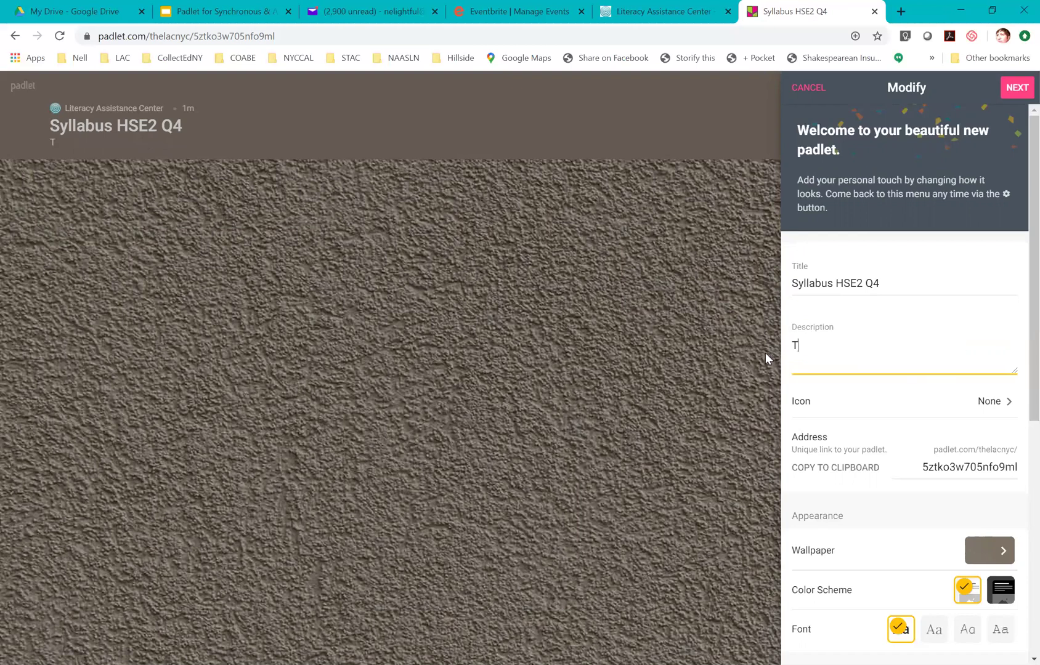
{"action": "type", "text": "his is a syllabus for"}
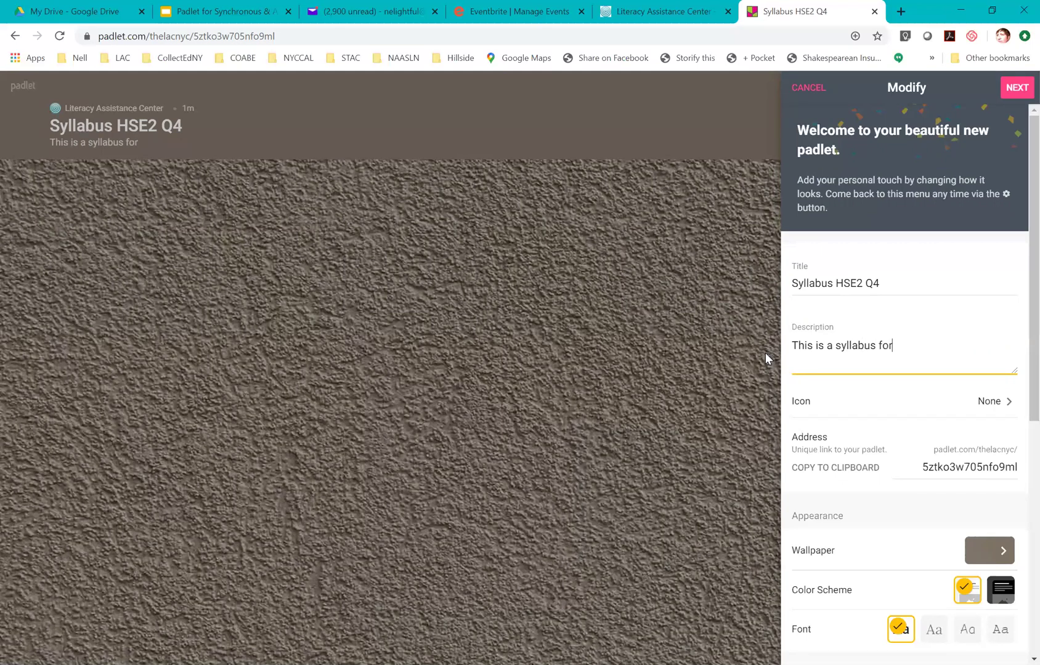
{"action": "type", "text": " class HSE2"}
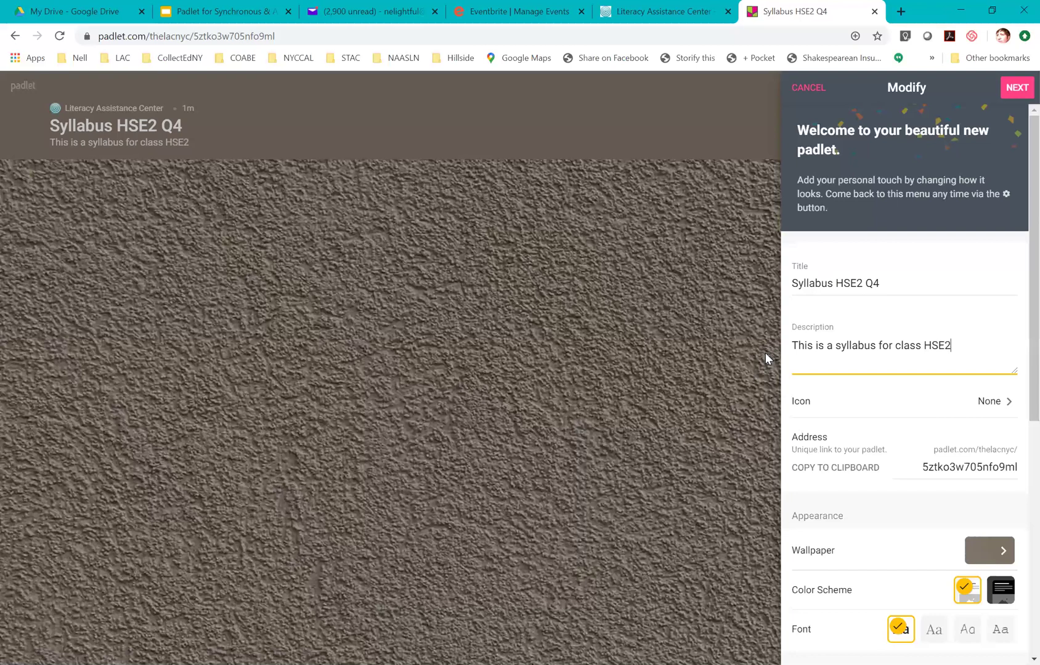
{"action": "type", "text": " for April May and June of 2020"}
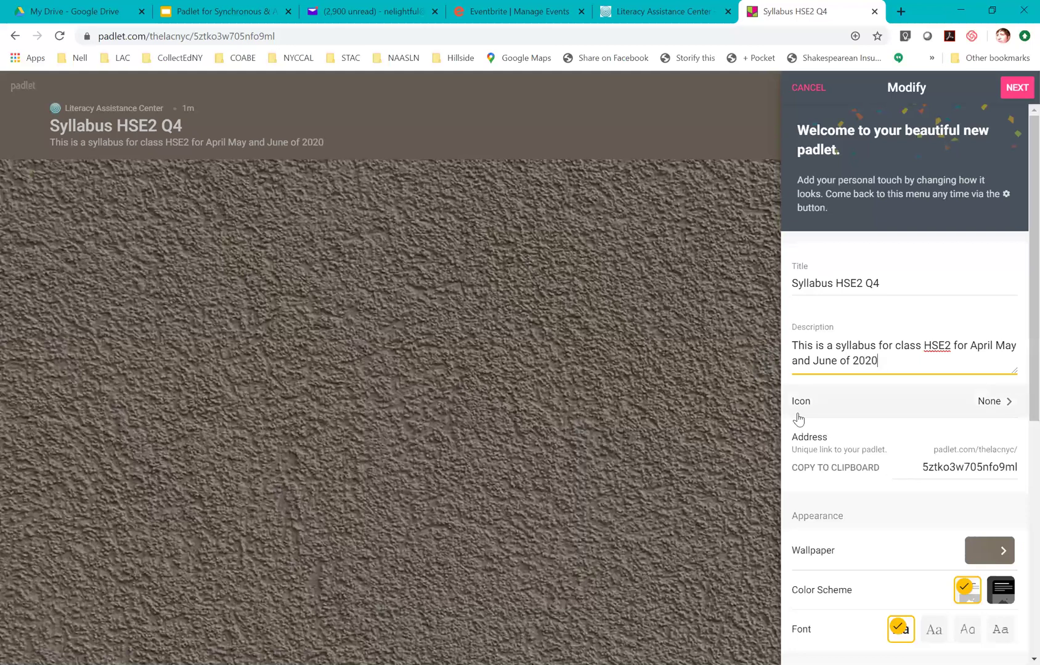
Set the padlet's icon to the bee emoji from Animals & Nature and return to the main settings
{"action": "left_click", "coordinate": [987, 405]}
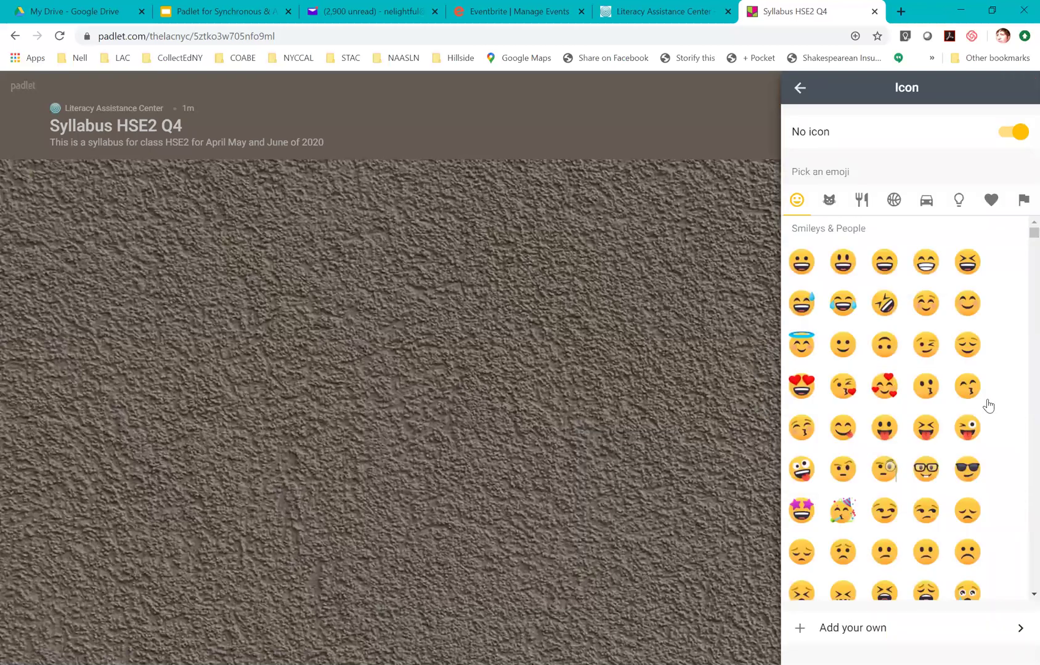
{"action": "left_click", "coordinate": [829, 201]}
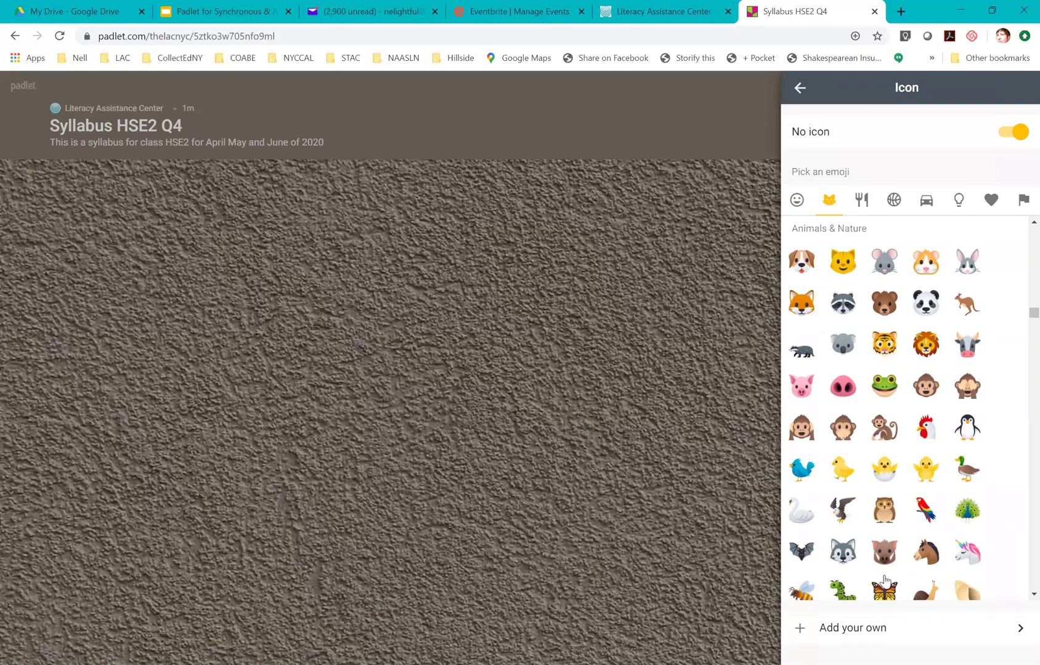
{"action": "left_click", "coordinate": [803, 593]}
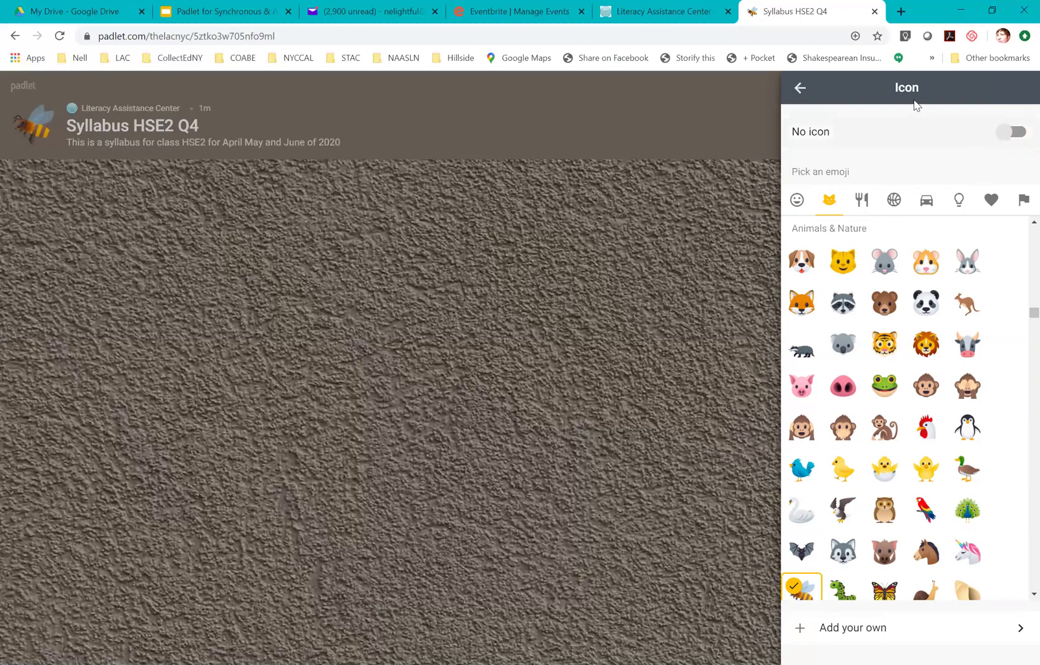
{"action": "left_click", "coordinate": [799, 90]}
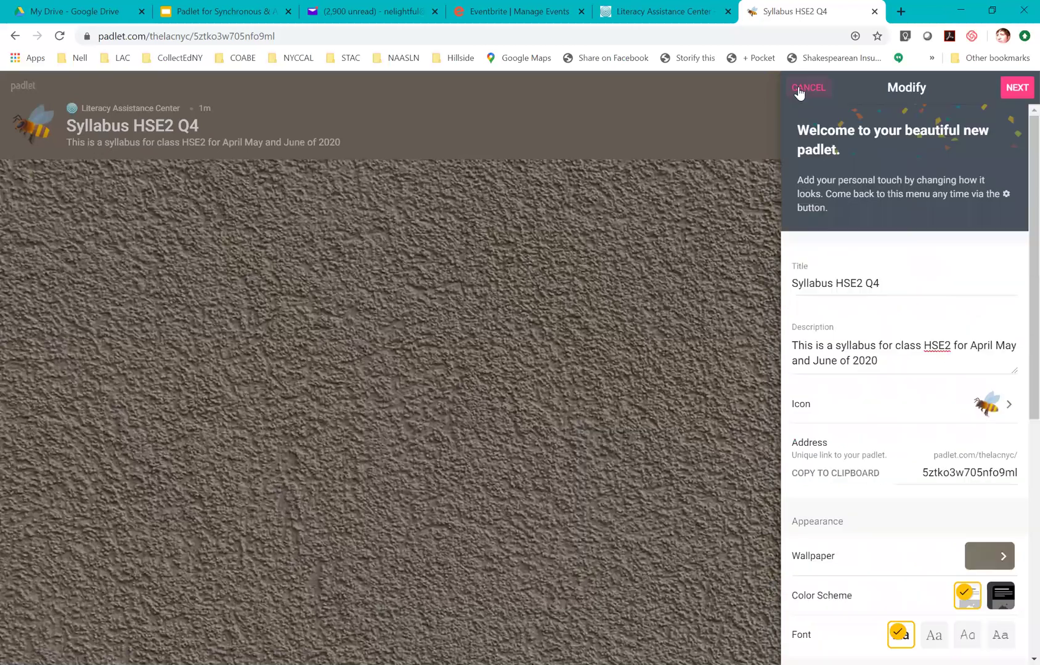
Replace the ending of the padlet's unique web address with HSE2Q420
{"action": "double_click", "coordinate": [935, 476]}
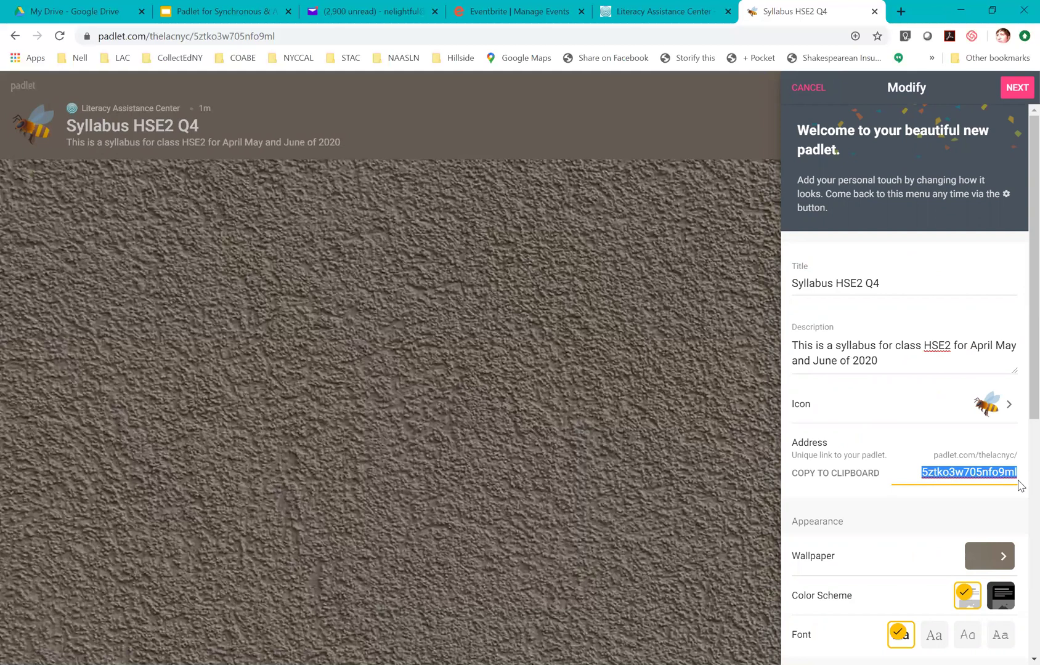
{"action": "type", "text": "HSE2"}
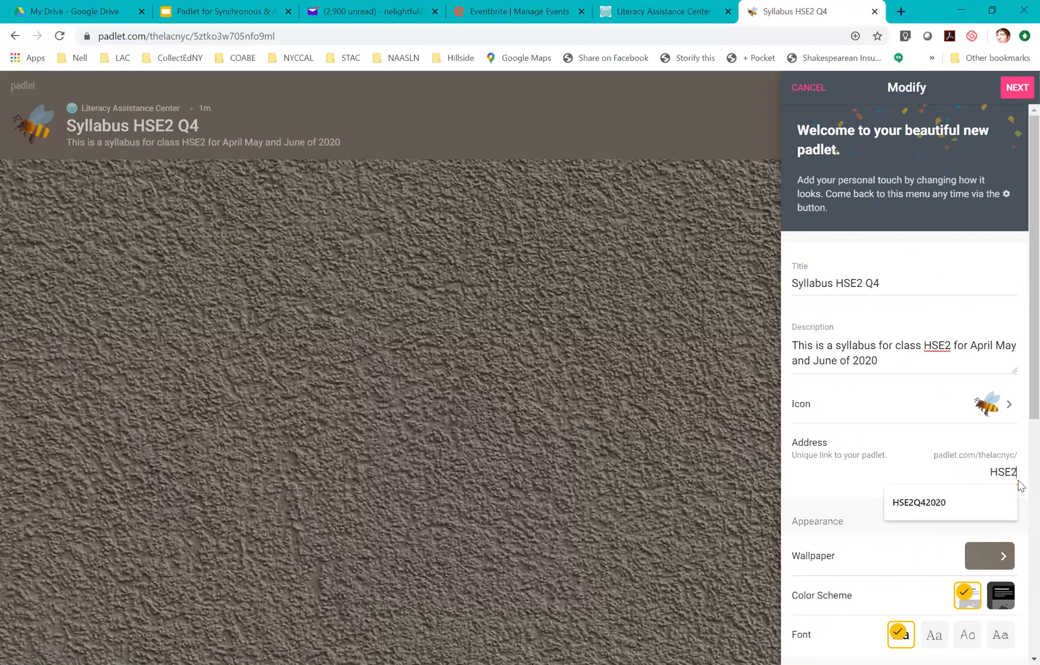
{"action": "type", "text": "Q4"}
{"action": "type", "text": "29"}
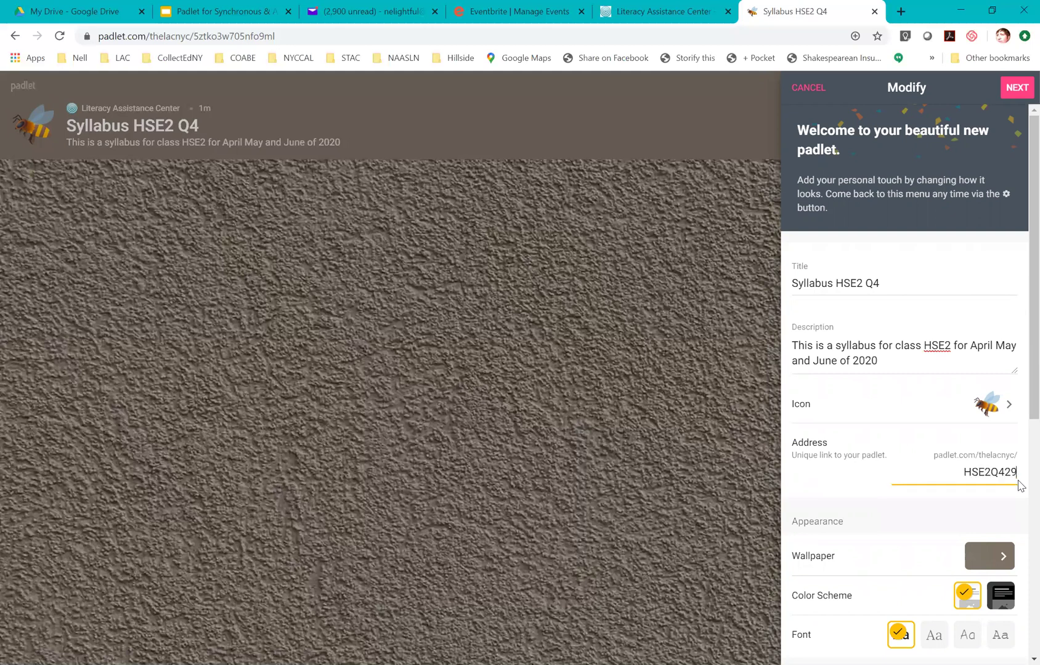
{"action": "key", "text": "BackSpace"}
{"action": "type", "text": "0"}
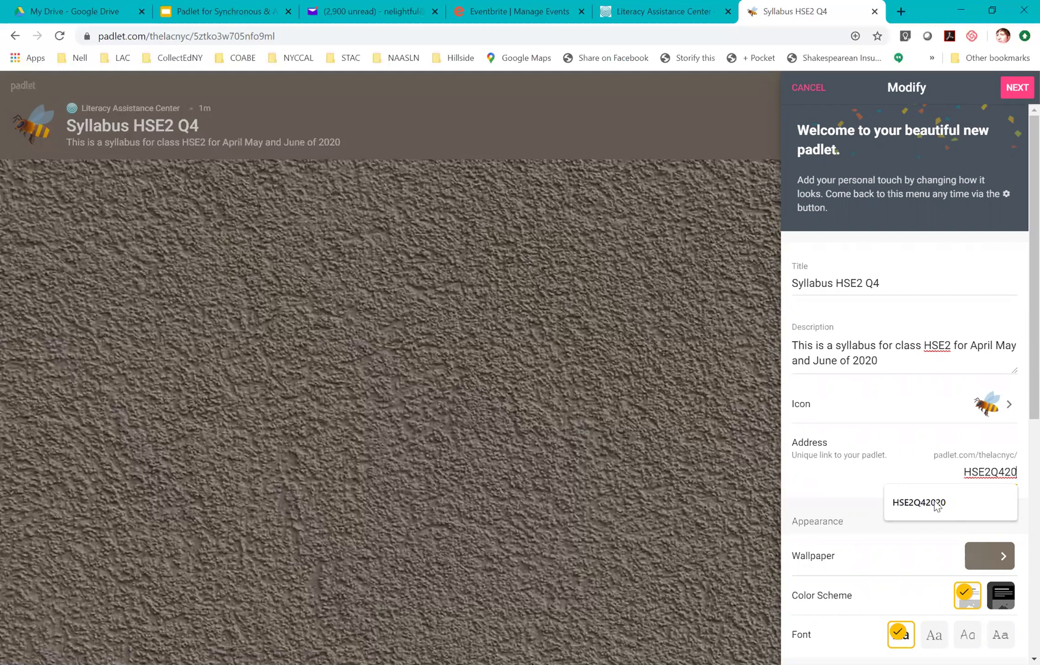
{"action": "left_click", "coordinate": [851, 568]}
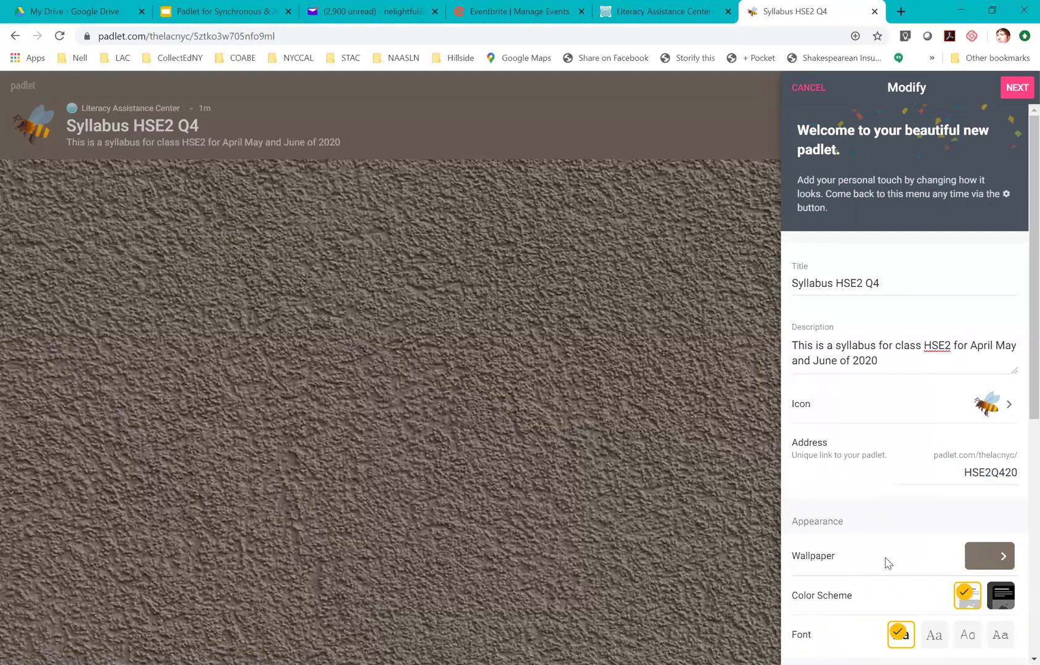
Set the padlet's wallpaper to the Bricks texture and return to the main settings
{"action": "left_click", "coordinate": [989, 561]}
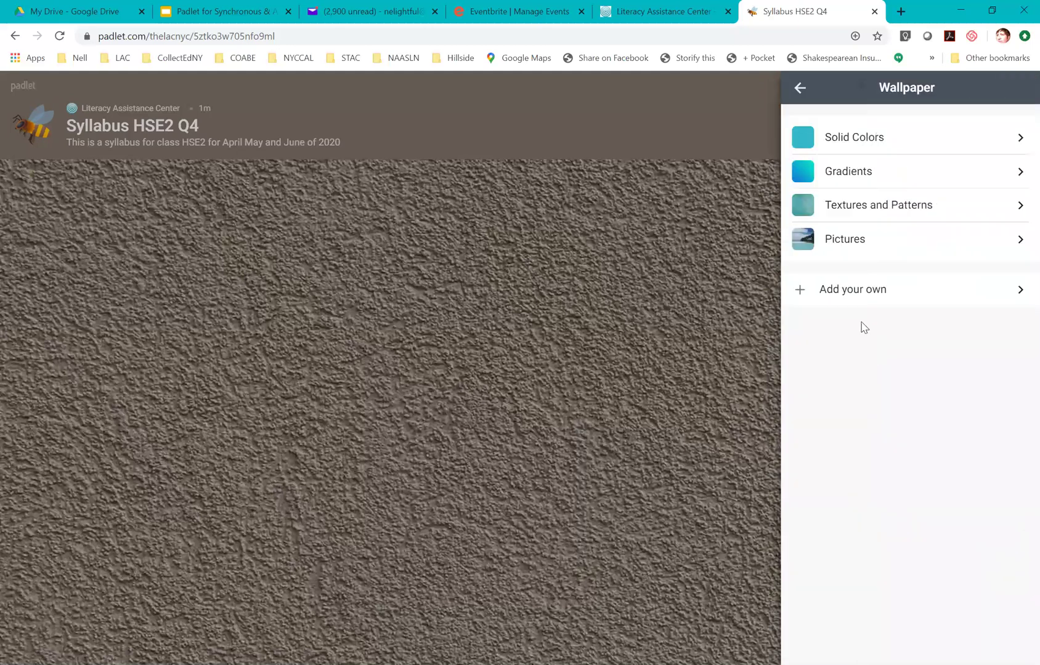
{"action": "left_click", "coordinate": [878, 207]}
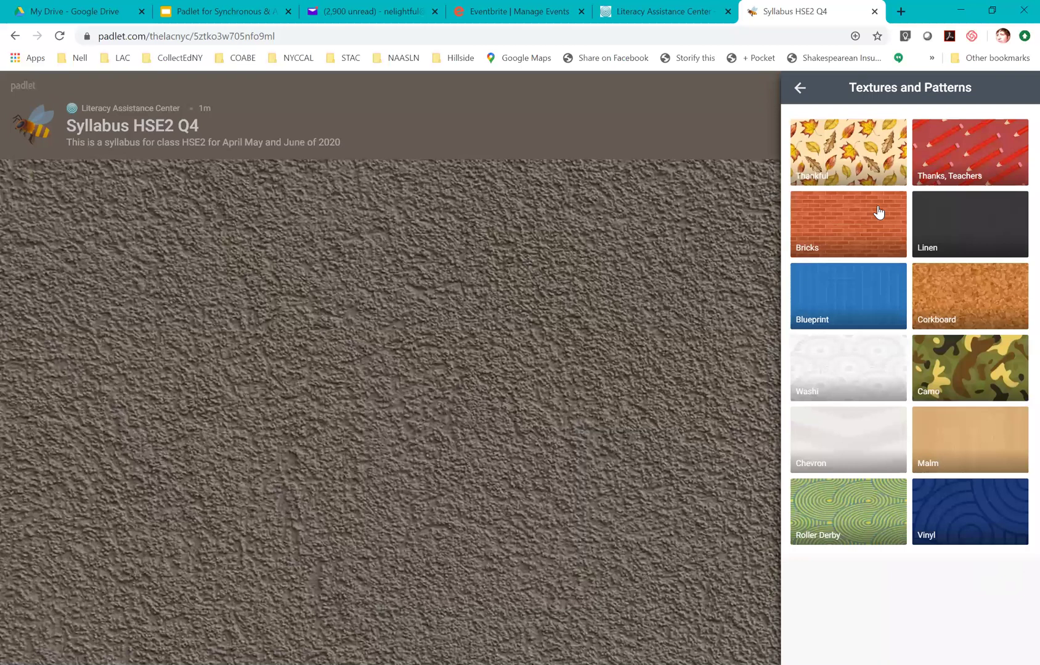
{"action": "left_click", "coordinate": [851, 231]}
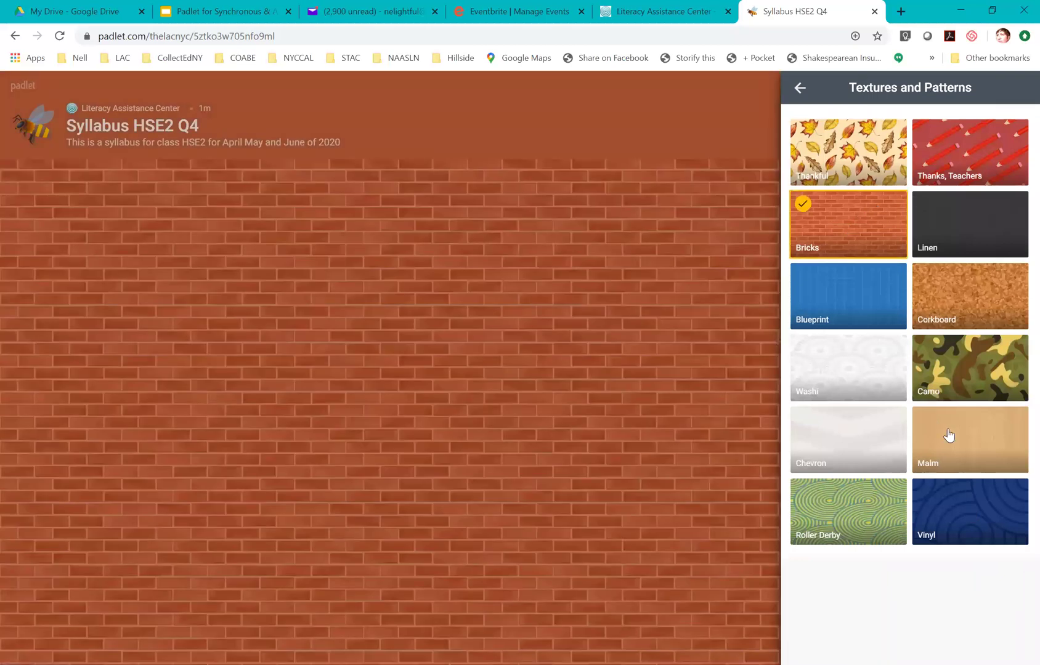
{"action": "left_click", "coordinate": [799, 88]}
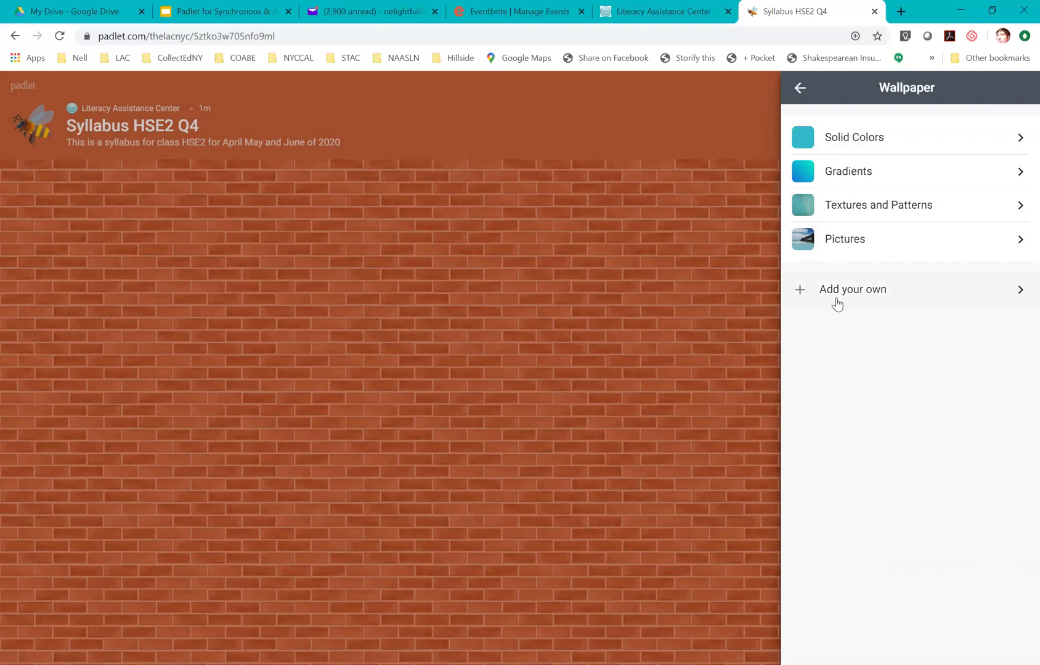
{"action": "left_click", "coordinate": [799, 92]}
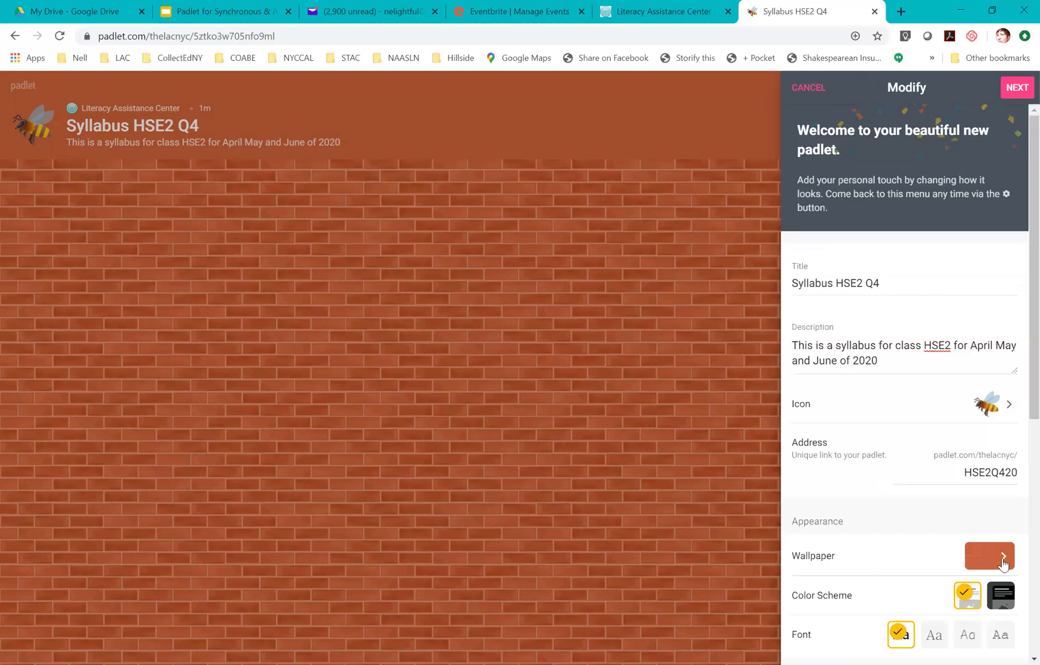
Examine the wallpaper categories and the padlet's appearance, posting, content filtering and advanced settings
{"action": "left_click", "coordinate": [978, 562]}
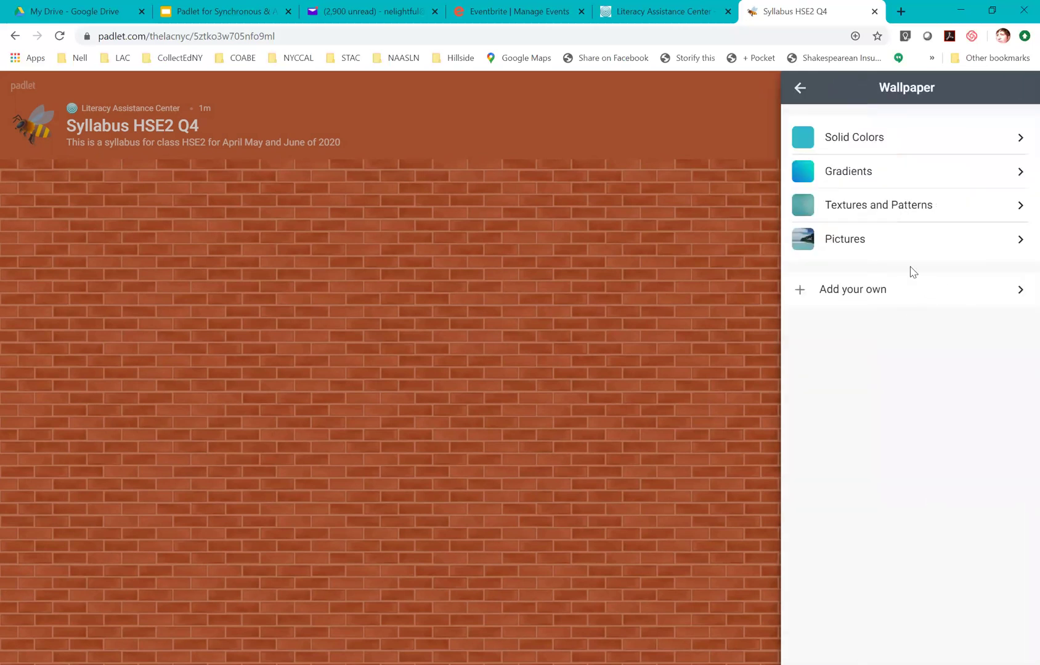
{"action": "left_click", "coordinate": [799, 91]}
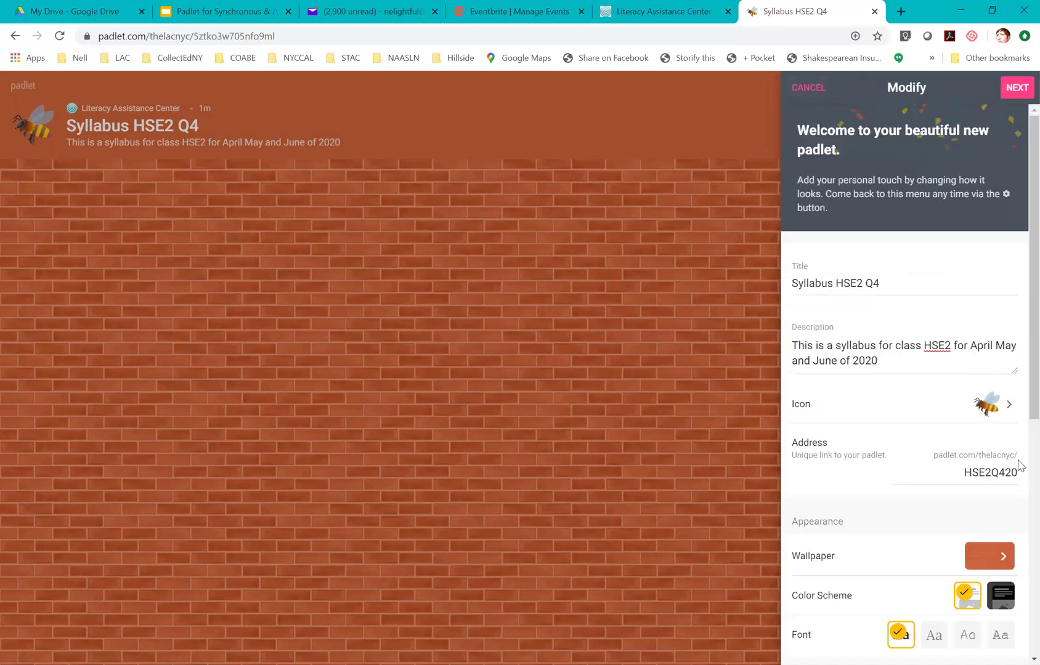
{"action": "scroll", "coordinate": [1020, 407], "scroll_direction": "down", "scroll_amount": 4}
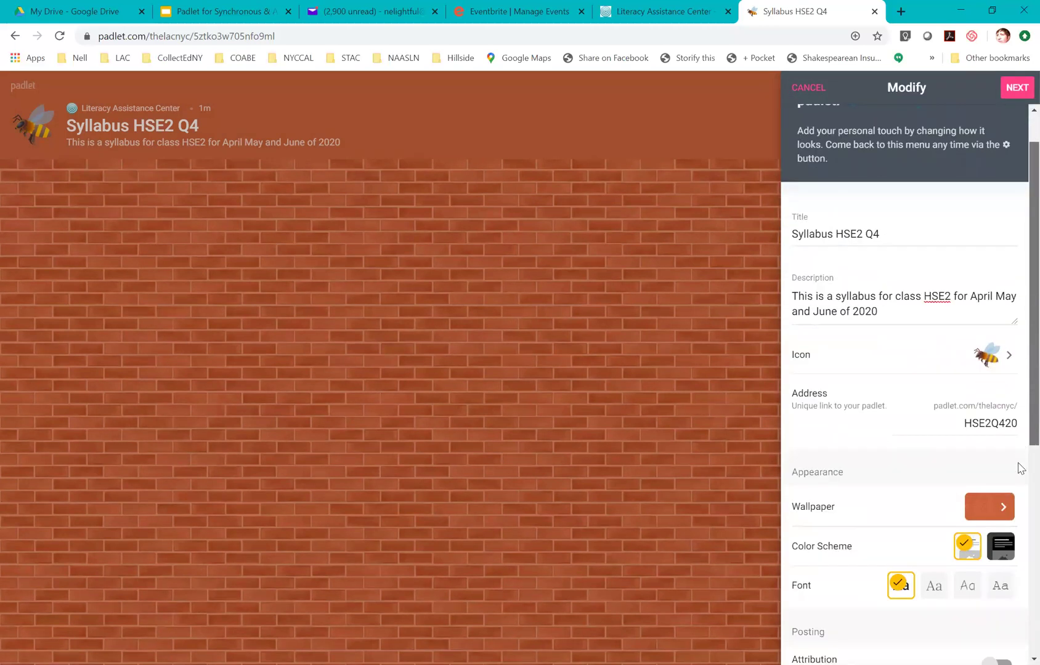
{"action": "scroll", "coordinate": [1019, 564], "scroll_direction": "down", "scroll_amount": 1}
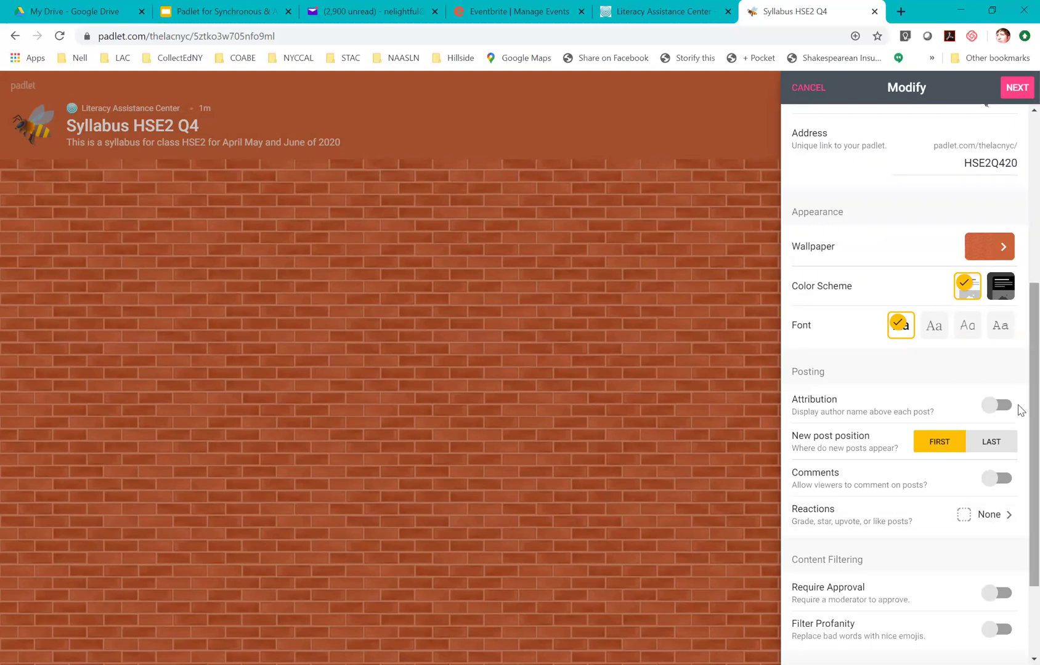
{"action": "scroll", "coordinate": [1019, 410], "scroll_direction": "down", "scroll_amount": 2}
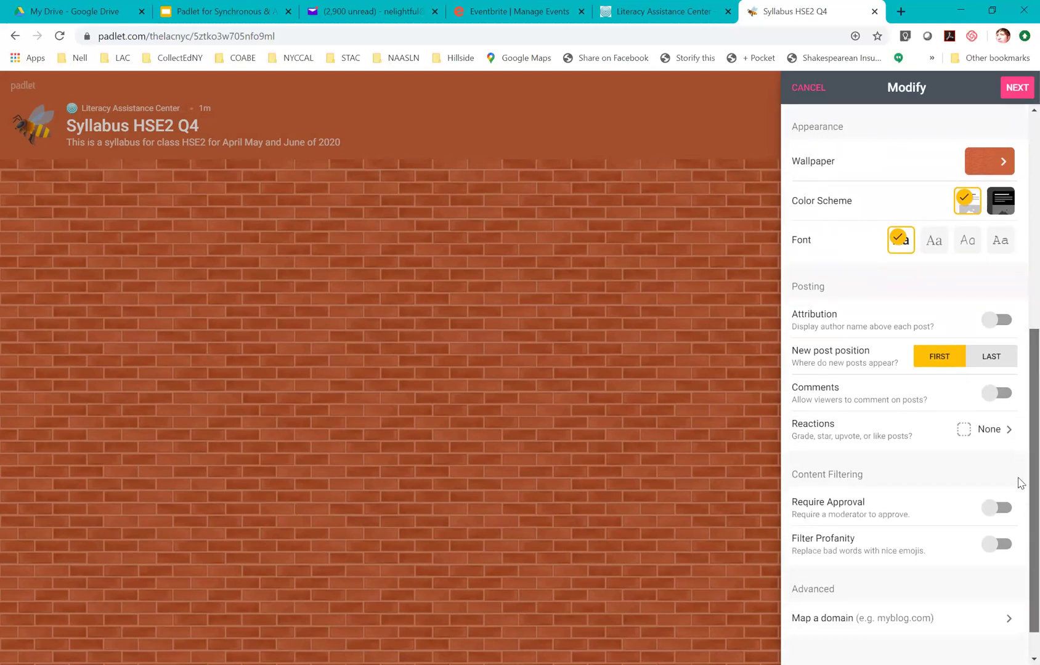
{"action": "scroll", "coordinate": [1018, 483], "scroll_direction": "down", "scroll_amount": 1}
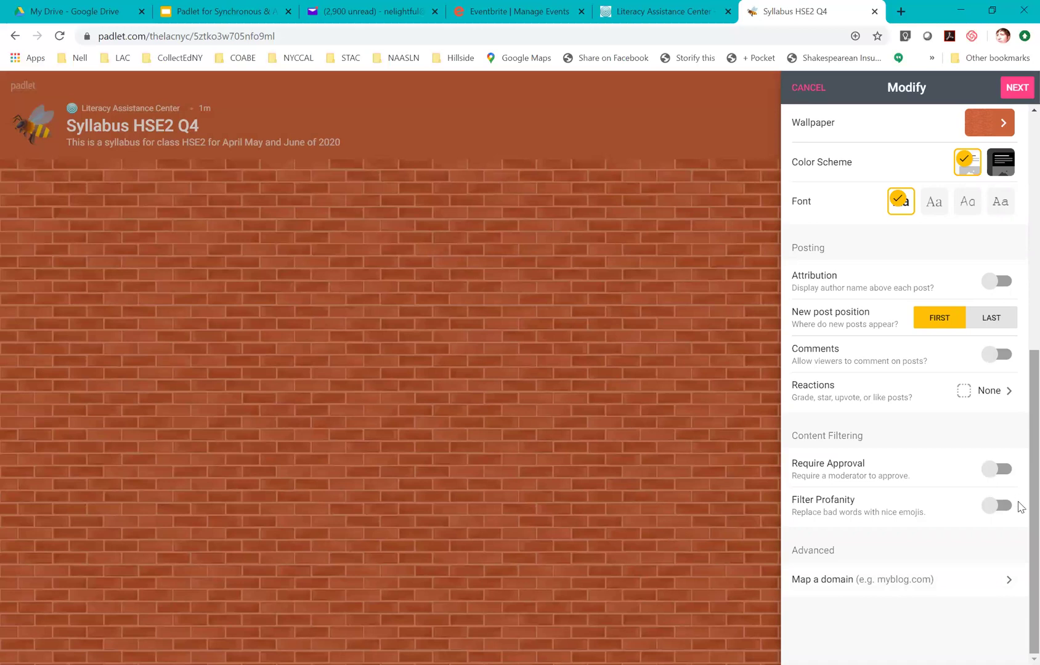
{"action": "scroll", "coordinate": [1021, 370], "scroll_direction": "up", "scroll_amount": 7}
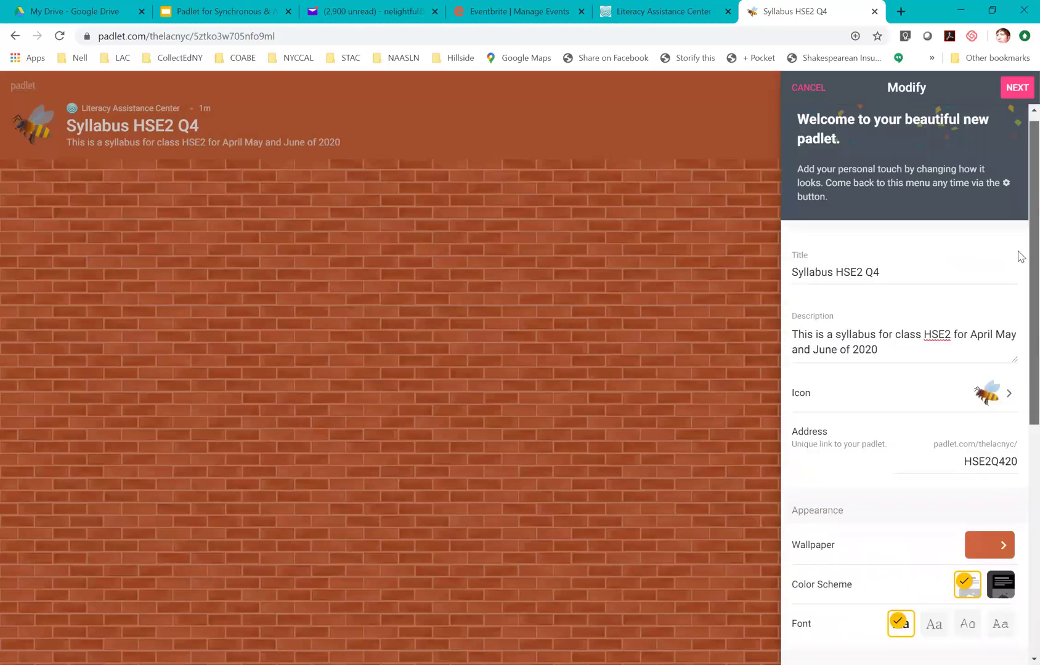
{"action": "scroll", "coordinate": [1018, 401], "scroll_direction": "down", "scroll_amount": 7}
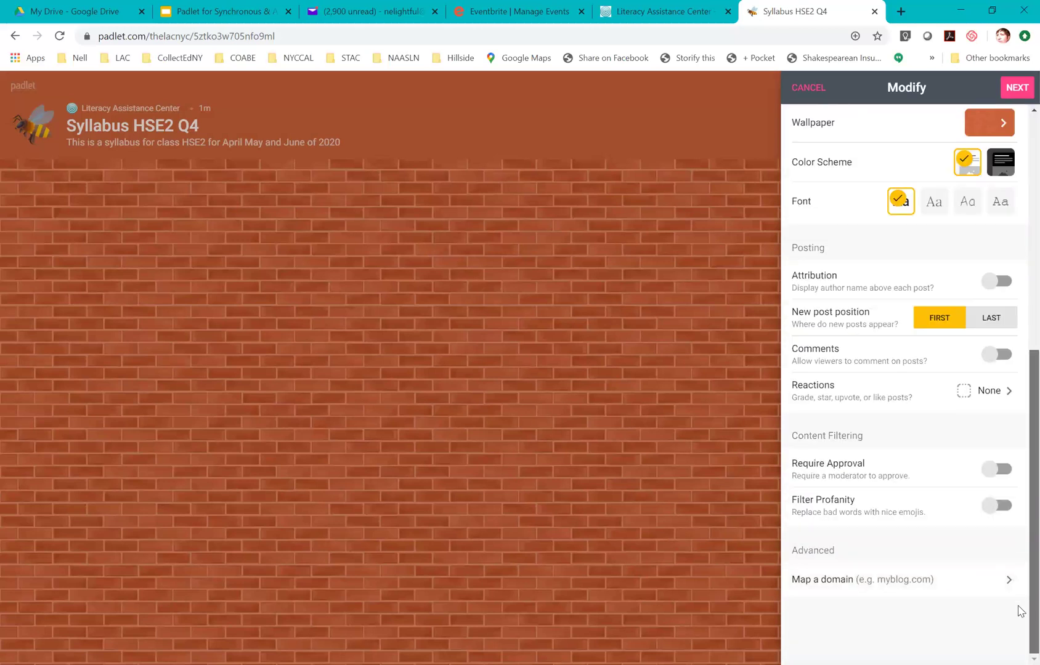
Save the padlet's settings and open the finished padlet for posting
{"action": "scroll", "coordinate": [1020, 320], "scroll_direction": "up", "scroll_amount": 6}
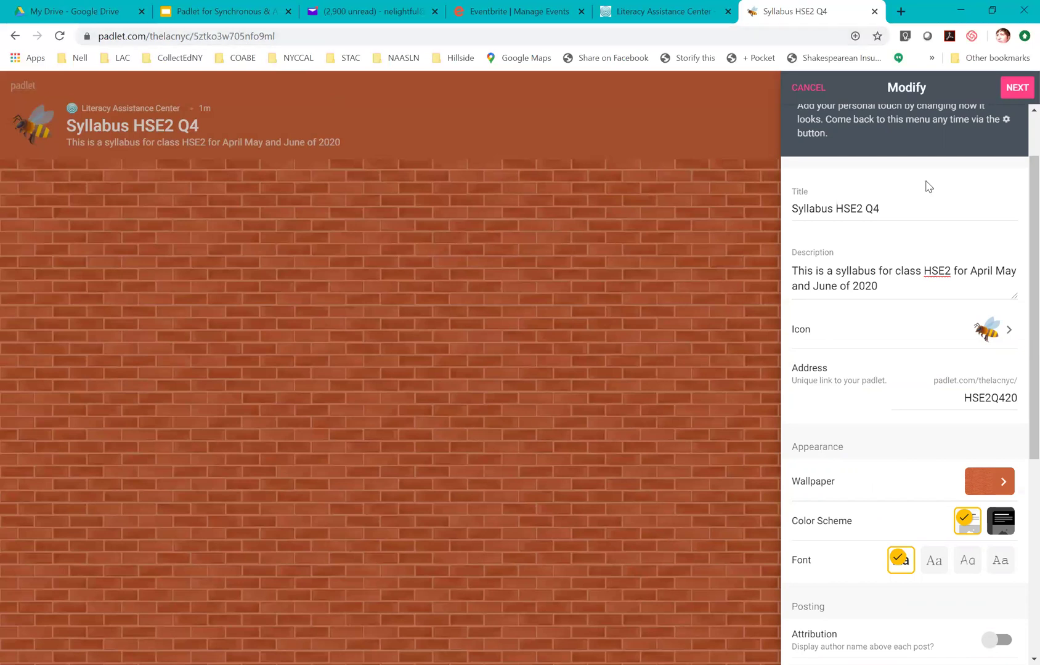
{"action": "left_click", "coordinate": [1016, 88]}
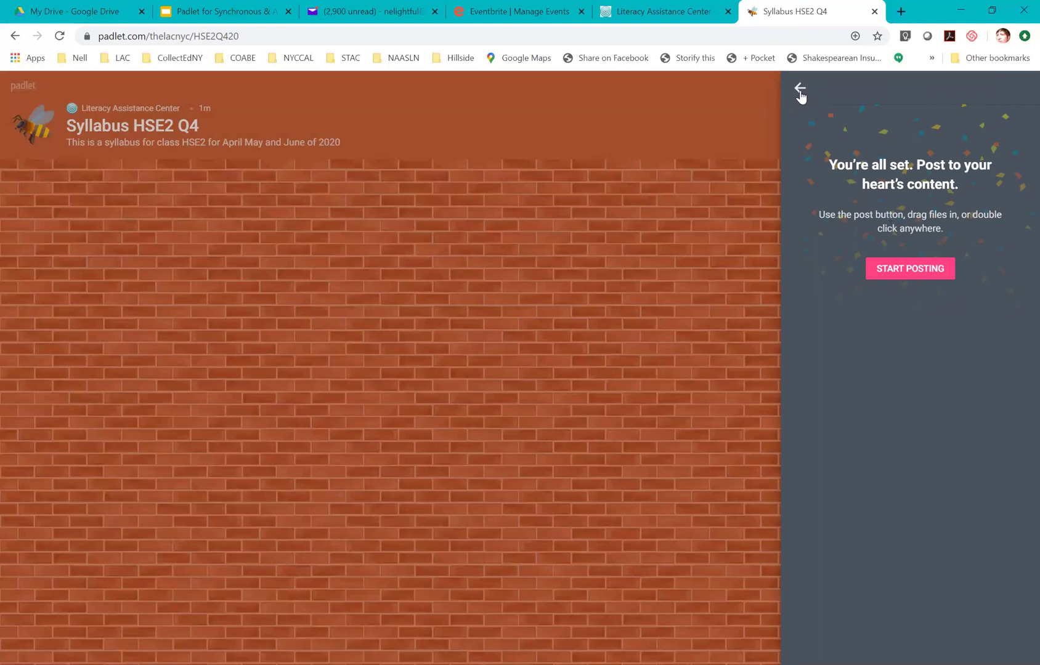
{"action": "left_click", "coordinate": [892, 271]}
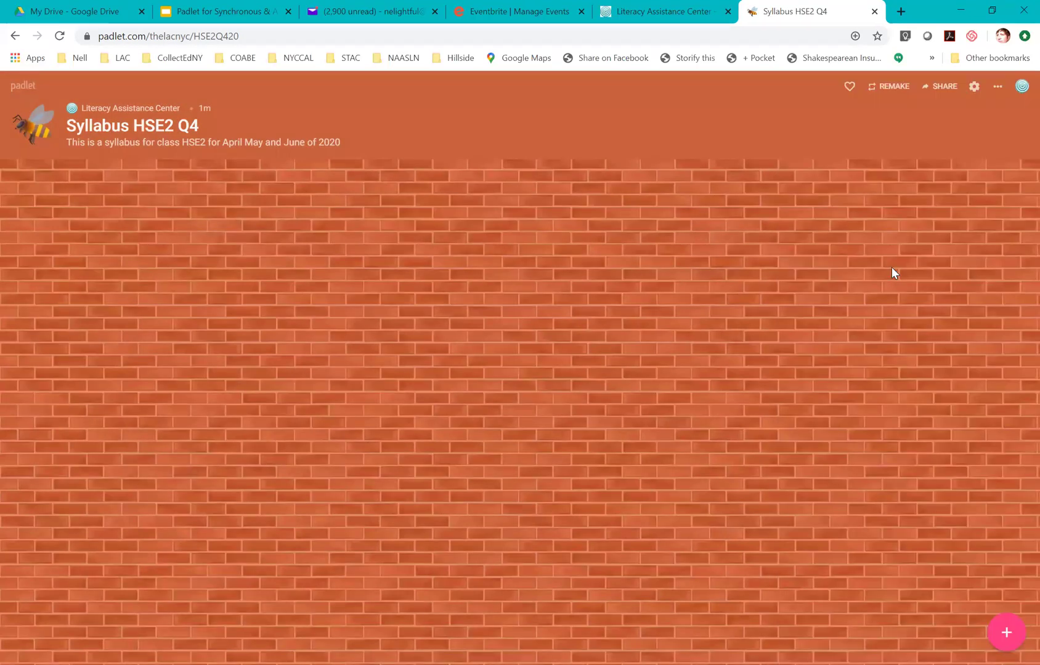
Review the padlet's title, address, appearance and posting settings, and close them without making changes
{"action": "left_click", "coordinate": [973, 88]}
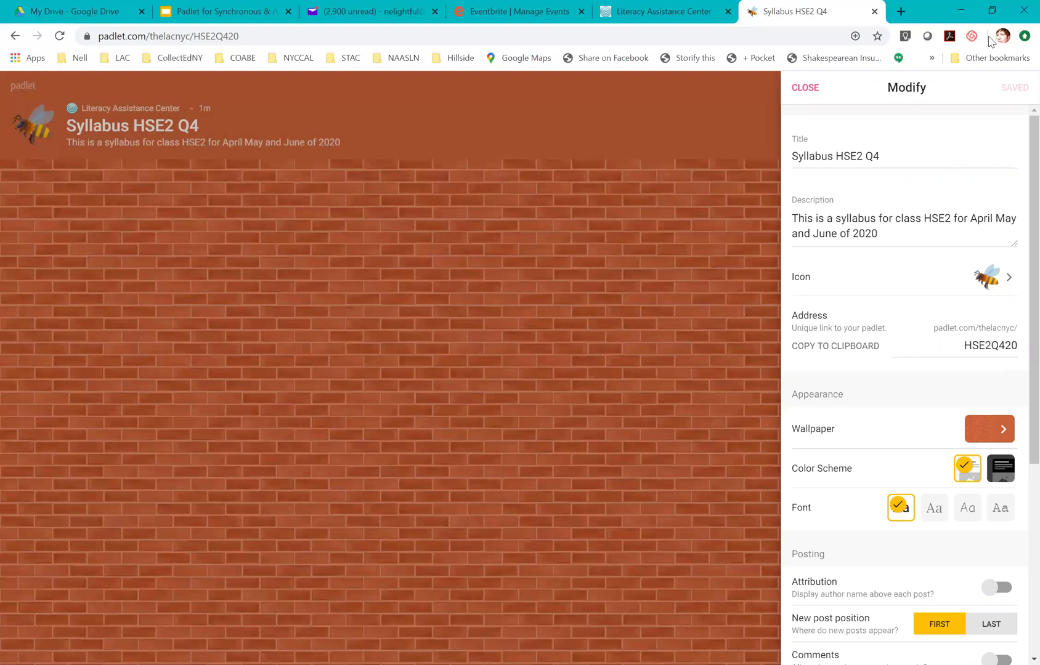
{"action": "left_click", "coordinate": [806, 88]}
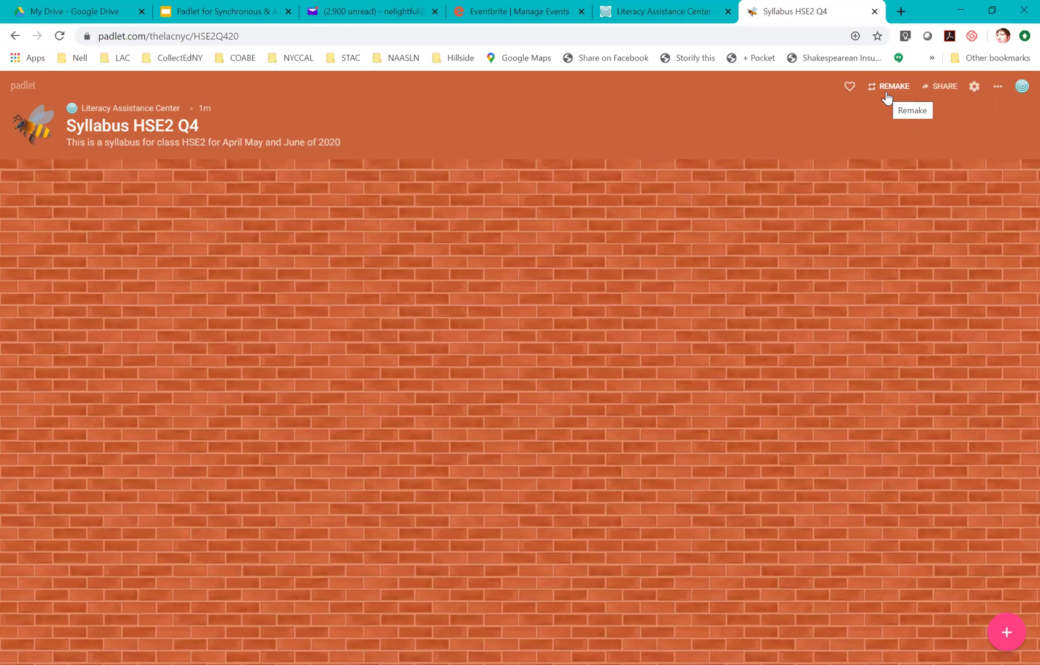
Set the Secret padlet's visitor permissions to Can read, save the privacy change, and close the sharing and export options
{"action": "left_click", "coordinate": [941, 89]}
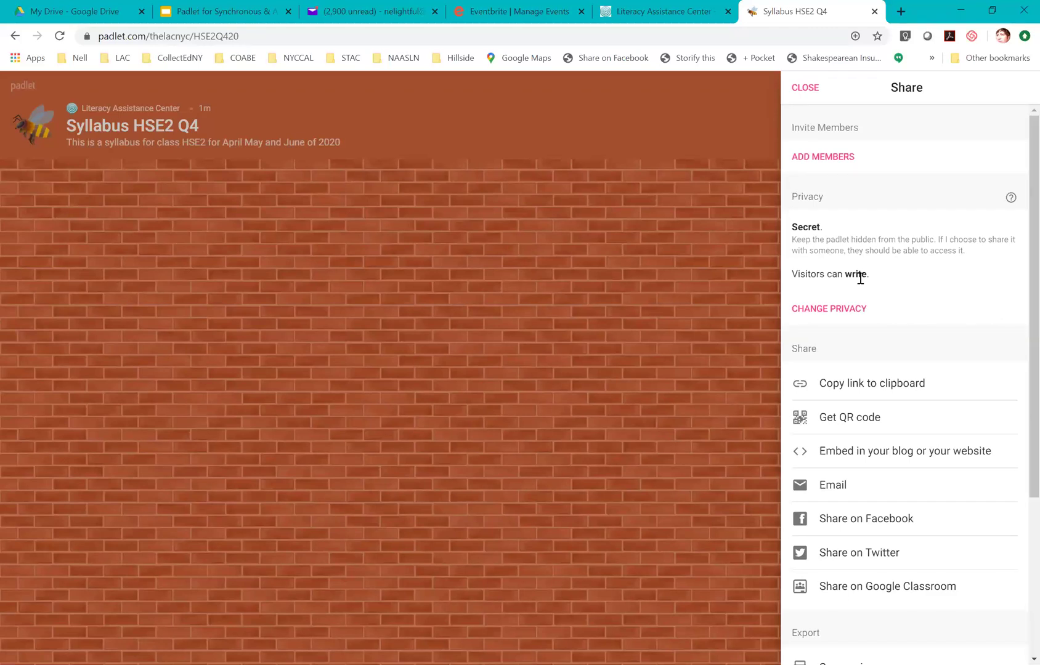
{"action": "left_click", "coordinate": [850, 315]}
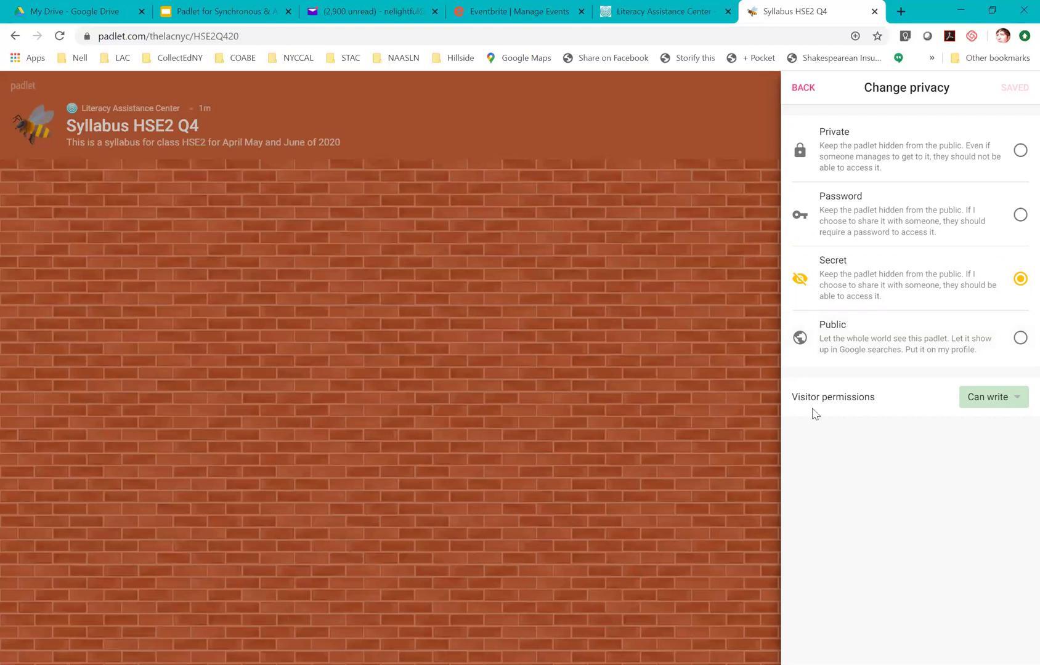
{"action": "left_click", "coordinate": [1019, 402]}
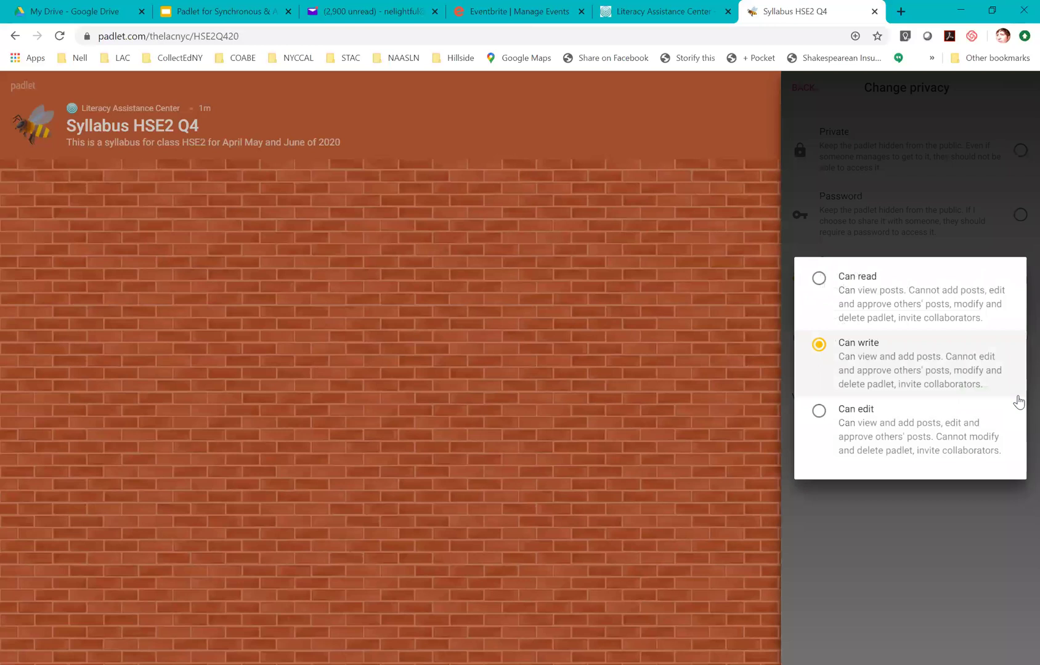
{"action": "left_click", "coordinate": [819, 280]}
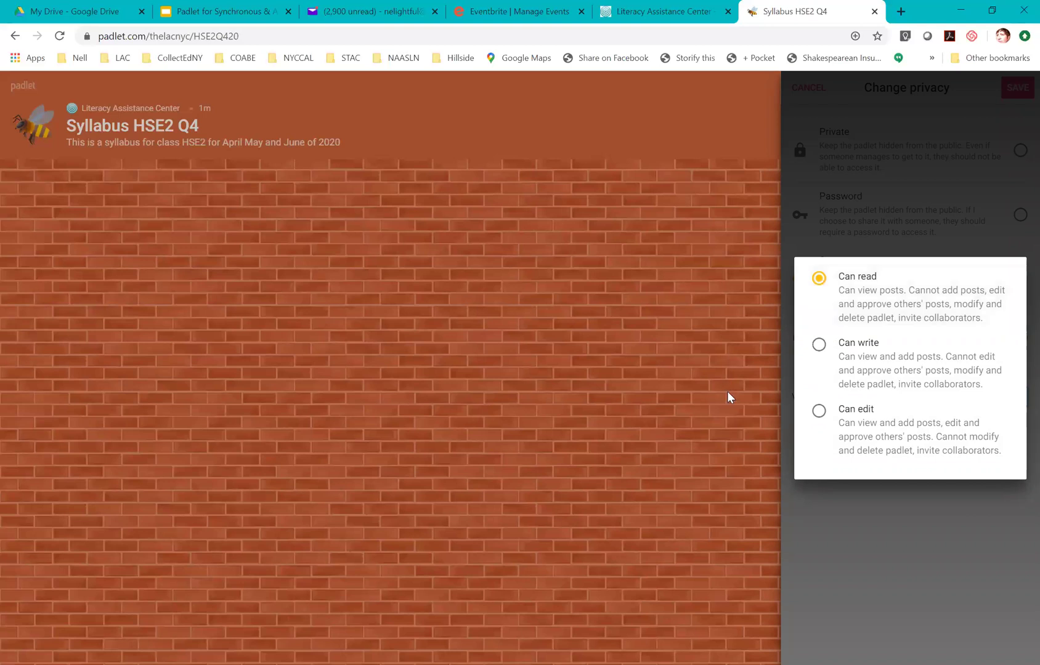
{"action": "left_click", "coordinate": [892, 548]}
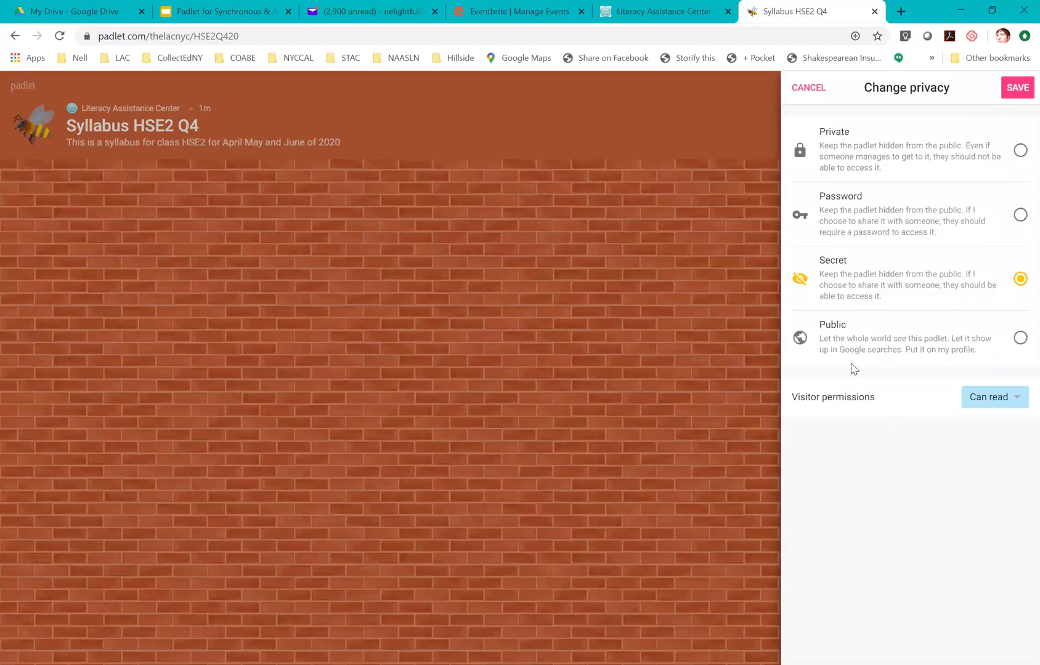
{"action": "left_click", "coordinate": [1020, 87]}
{"action": "left_click", "coordinate": [803, 88]}
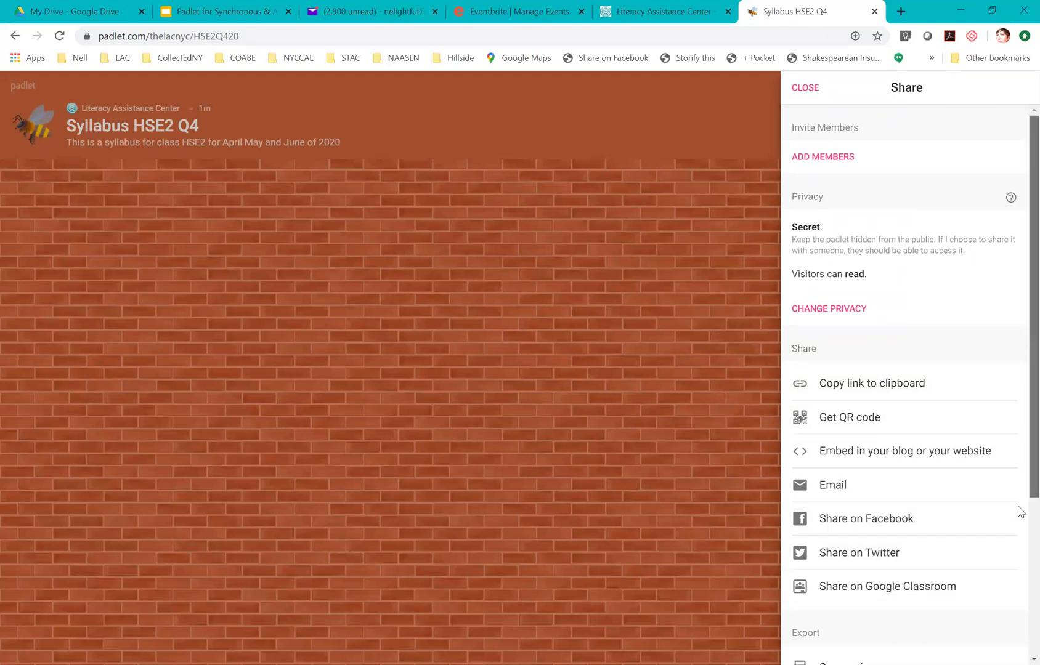
{"action": "scroll", "coordinate": [1019, 512], "scroll_direction": "down", "scroll_amount": 4}
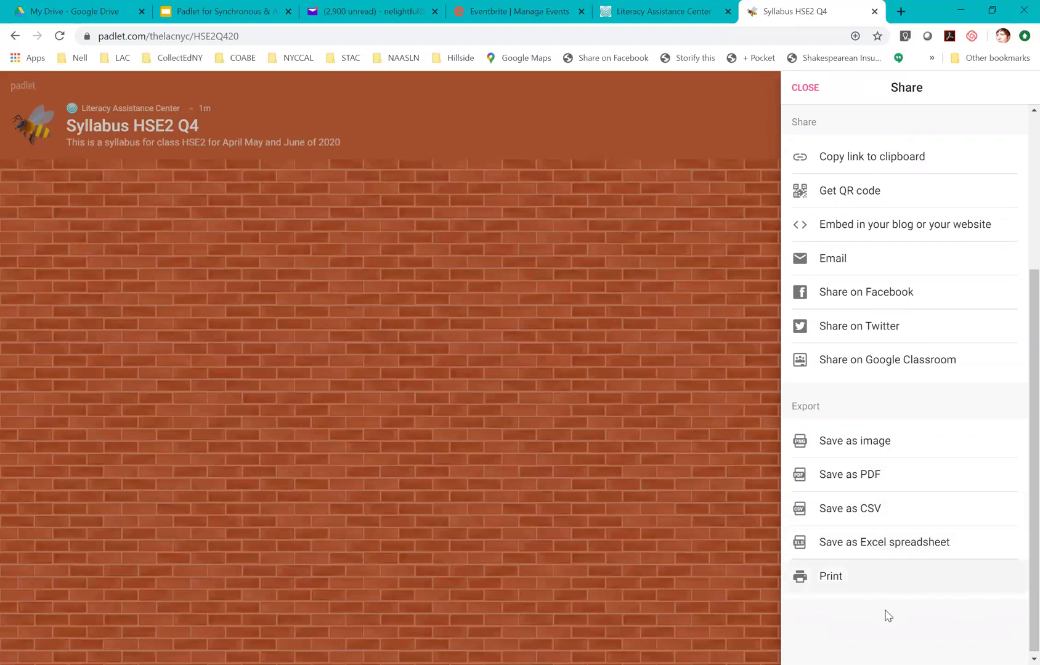
{"action": "left_click", "coordinate": [805, 88]}
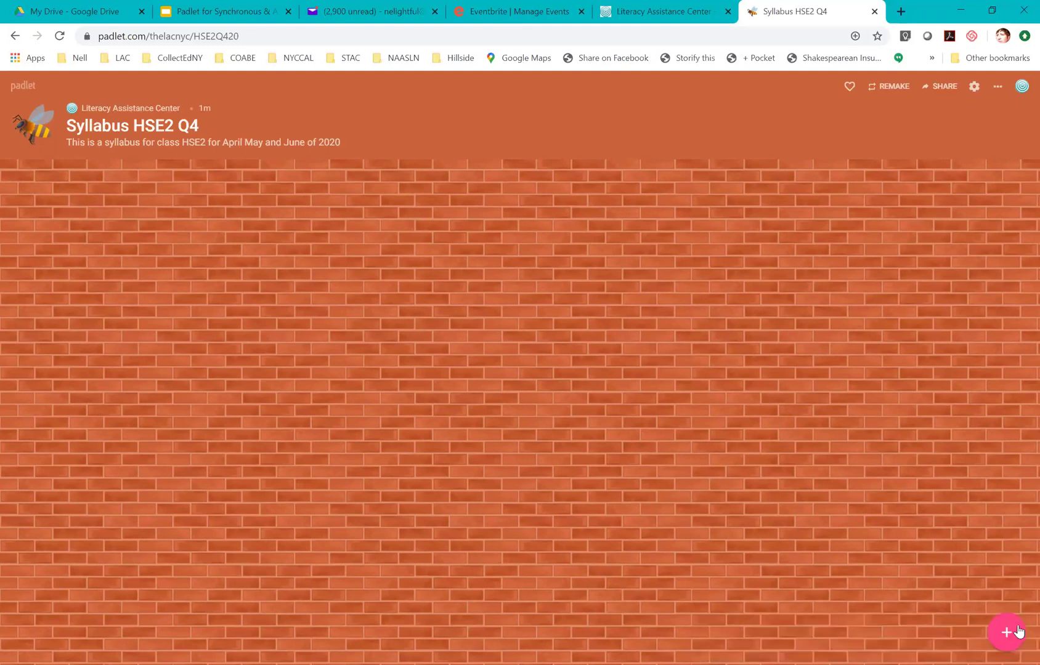
Add a post titled "Thurs April 30" with no body text
{"action": "left_click", "coordinate": [1007, 630]}
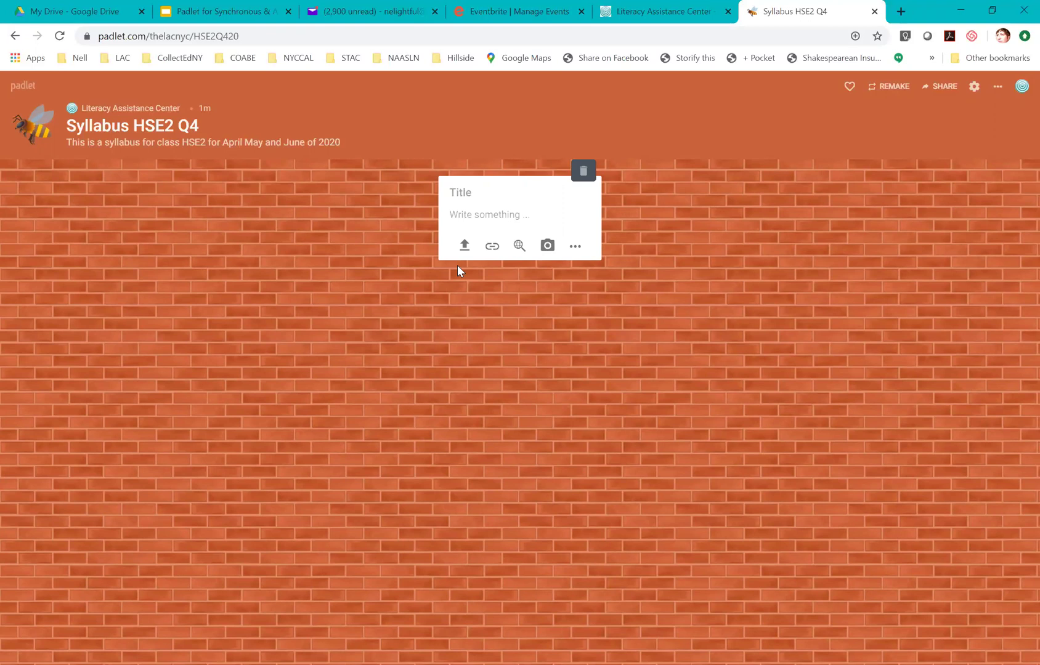
{"action": "type", "text": "Thurs April 30"}
{"action": "left_click", "coordinate": [620, 417]}
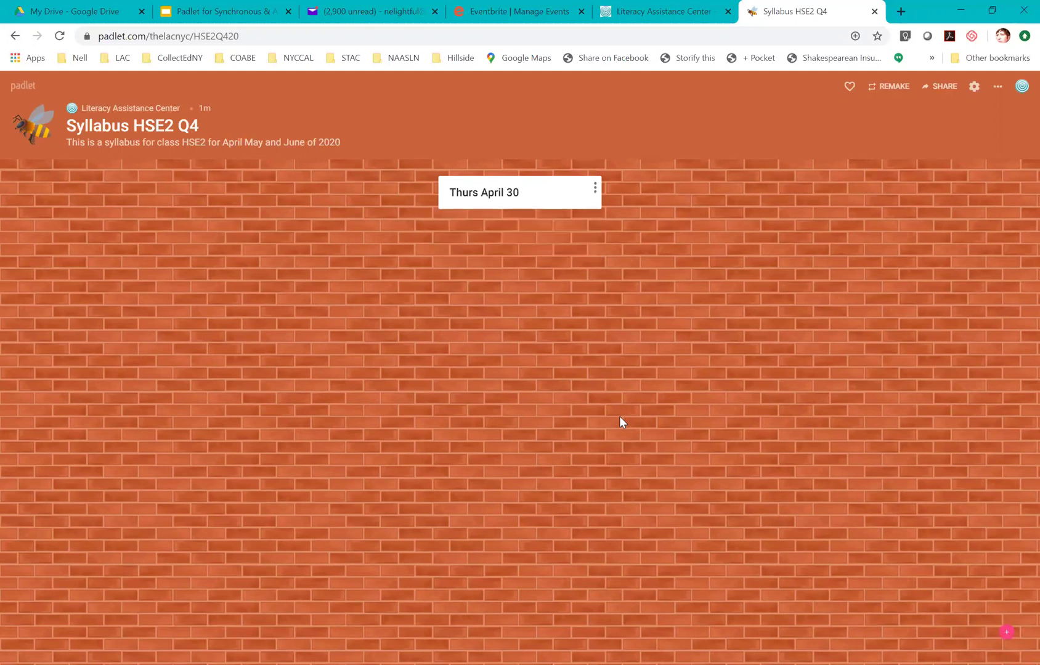
{"action": "left_click", "coordinate": [595, 189]}
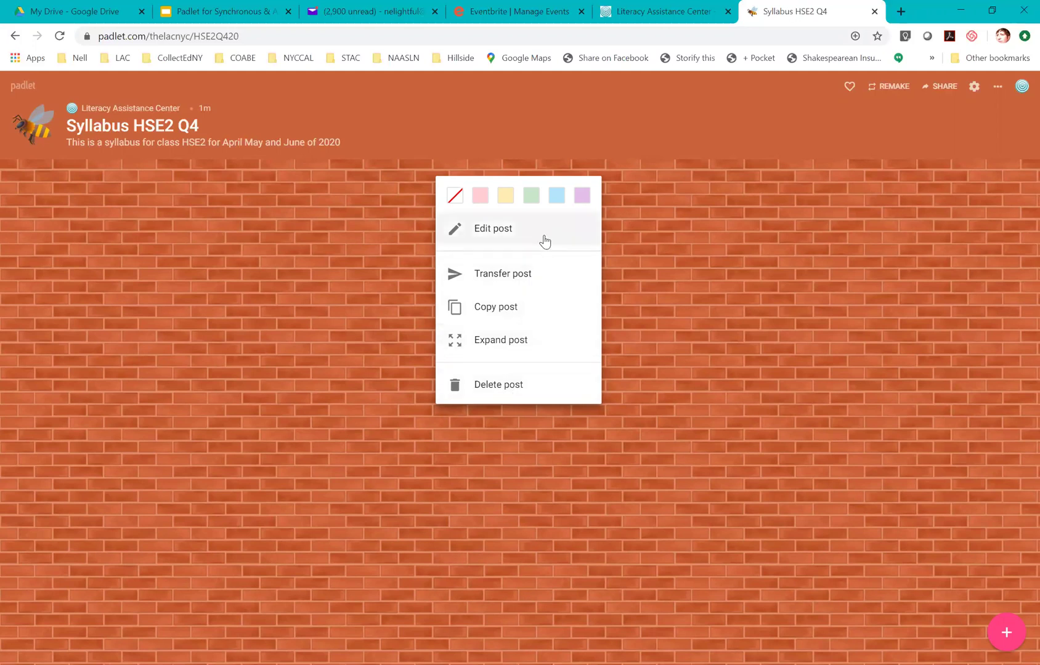
{"action": "left_click", "coordinate": [495, 237]}
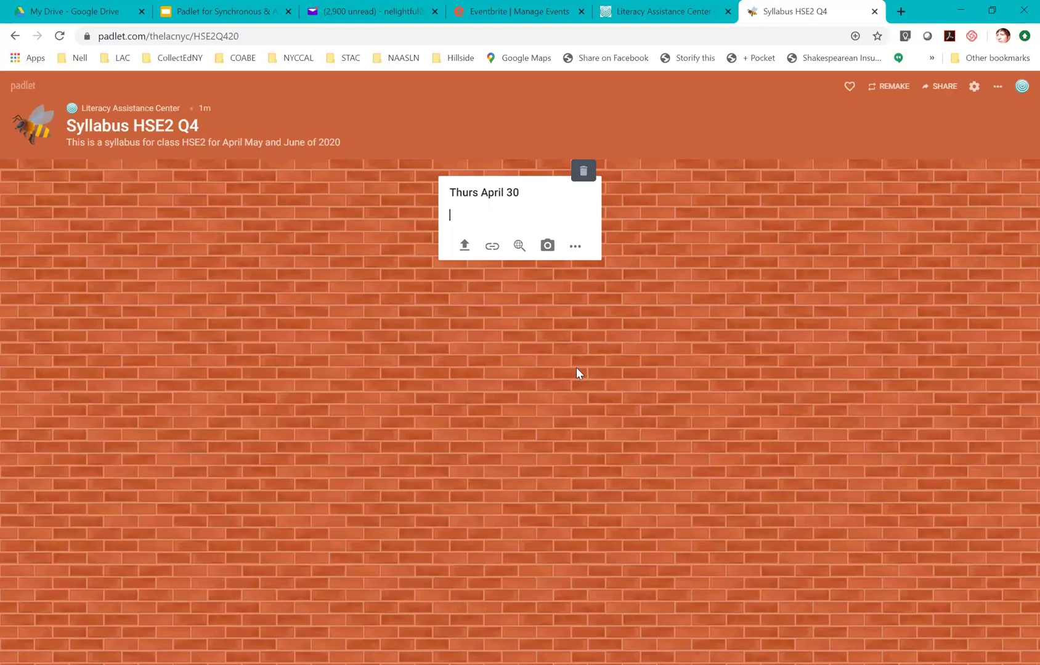
{"action": "left_click", "coordinate": [579, 352]}
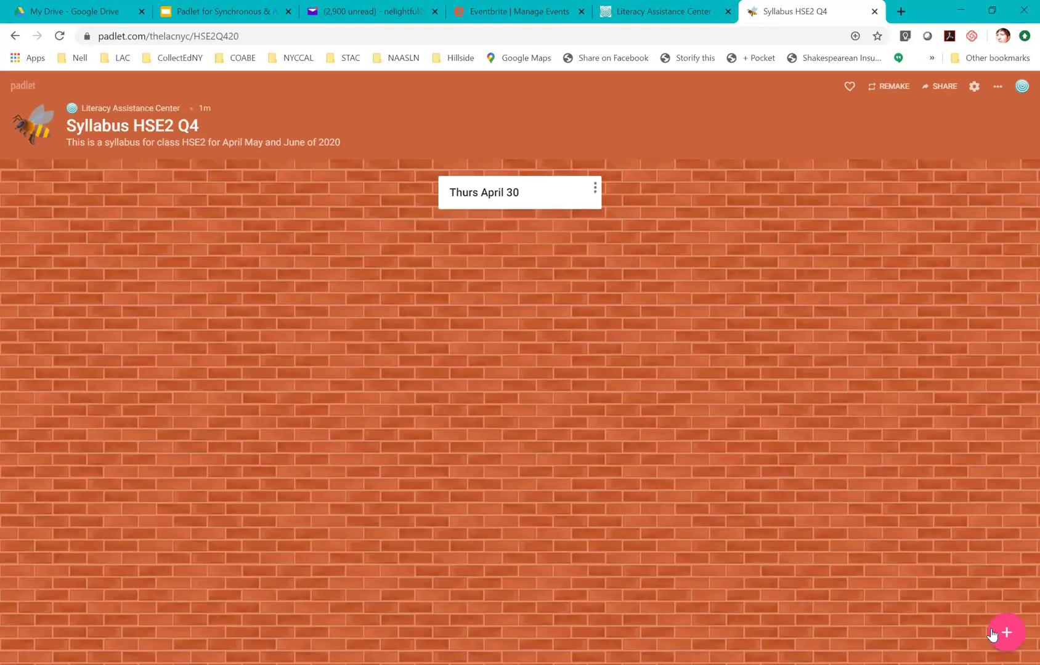
Add a post titled "Wed April 29" ahead of the Thurs April 30 post
{"action": "left_click", "coordinate": [1004, 634]}
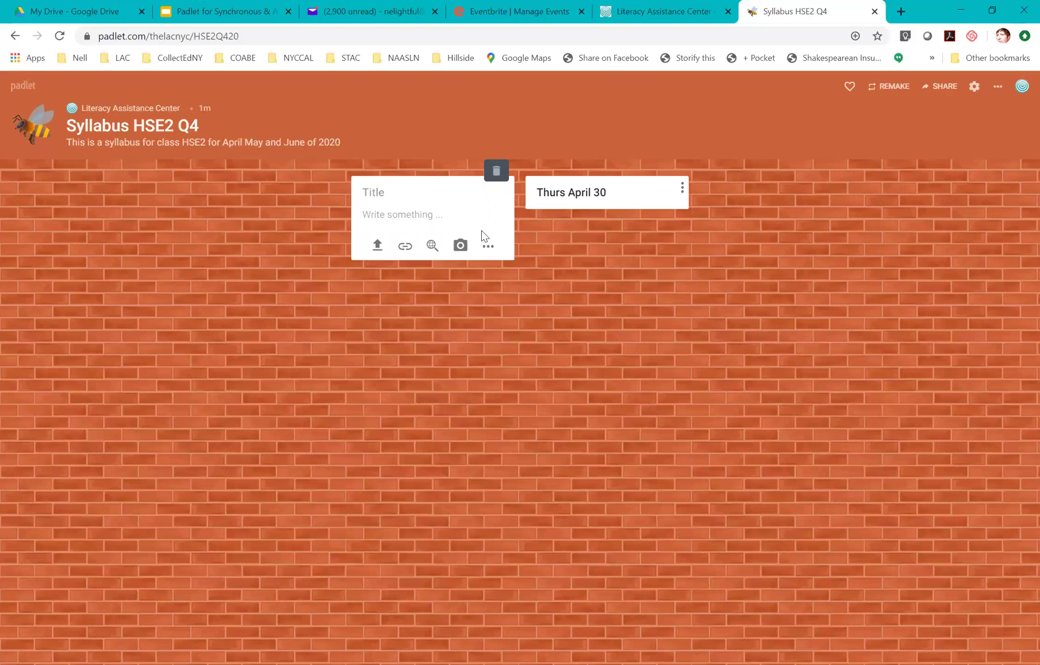
{"action": "type", "text": "Wed April 29"}
{"action": "left_click", "coordinate": [472, 347]}
Add a post titled "Tues April 28" ahead of the Wed April 29 post
{"action": "left_click", "coordinate": [1009, 635]}
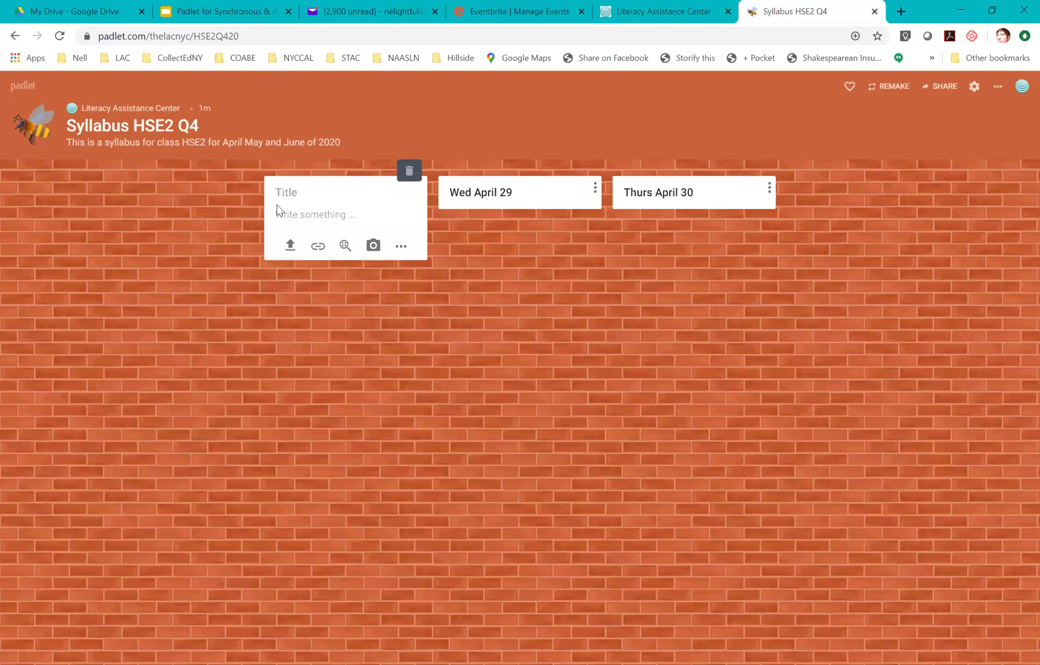
{"action": "type", "text": "Tuesda"}
{"action": "key", "text": "BackSpace"}
{"action": "key", "text": "BackSpace"}
{"action": "type", "text": "April 28"}
{"action": "left_click", "coordinate": [565, 370]}
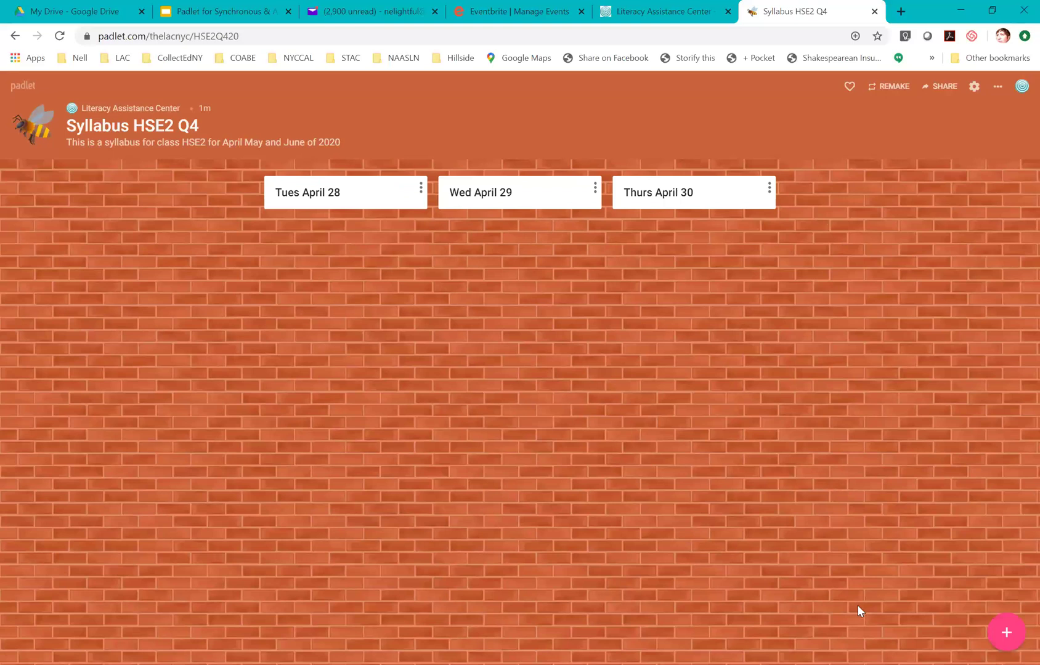
Add a post titled "Mon April 27" ahead of the Tues April 28 post
{"action": "left_click", "coordinate": [1014, 637]}
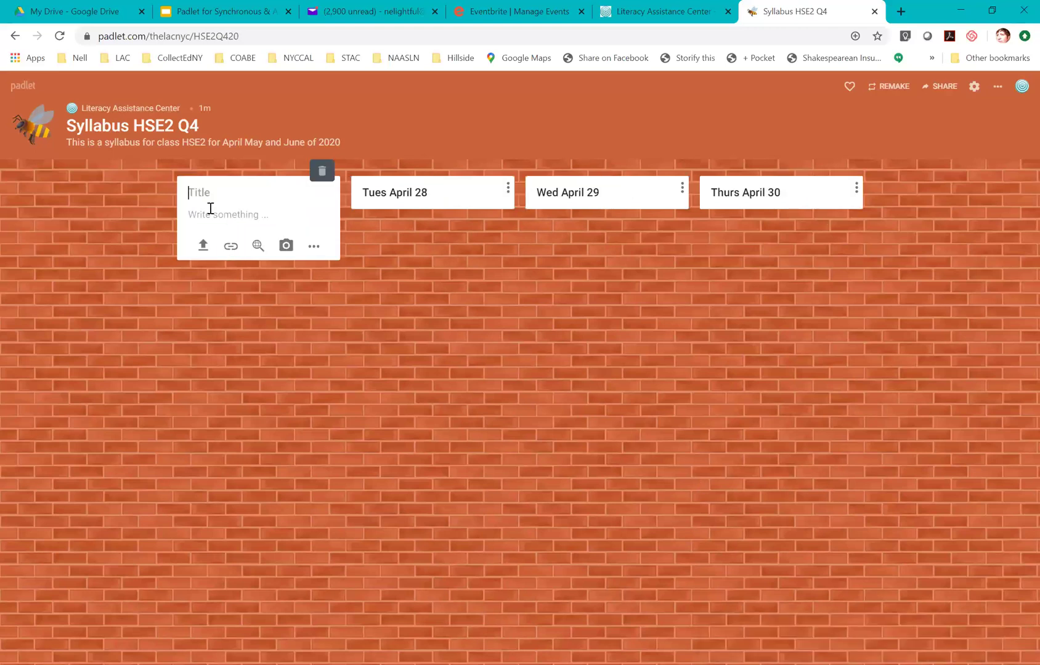
{"action": "type", "text": "Mon April 27"}
{"action": "left_click", "coordinate": [450, 356]}
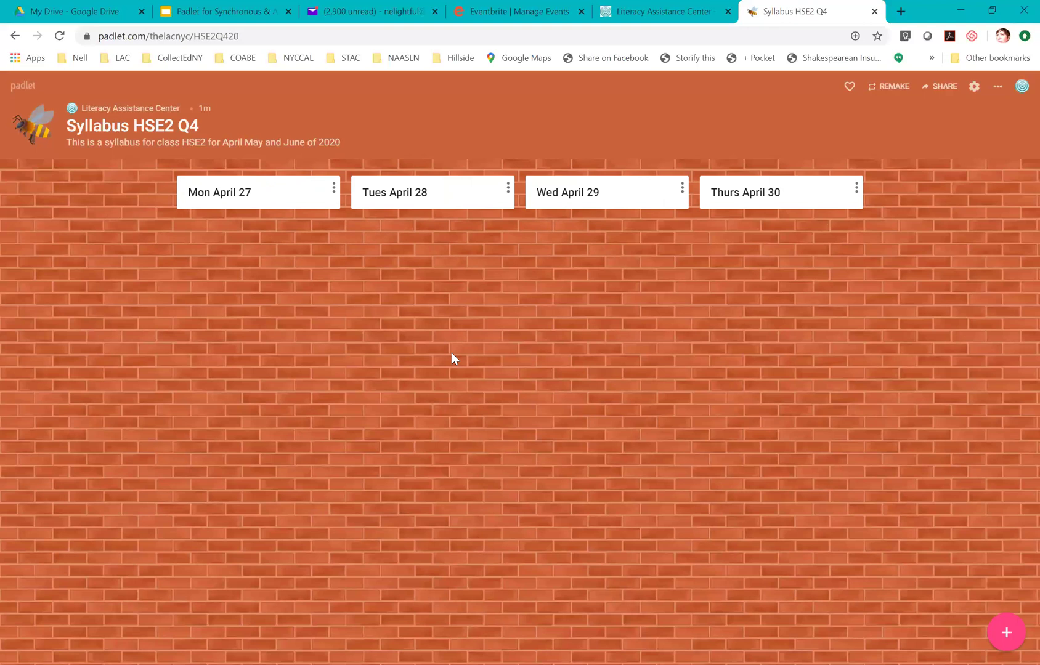
Add two separate assignments to the Thurs April 30 post: send vocabulary words to the teacher via email, and "Read two pages of Moby Dick"
{"action": "left_click", "coordinate": [857, 188]}
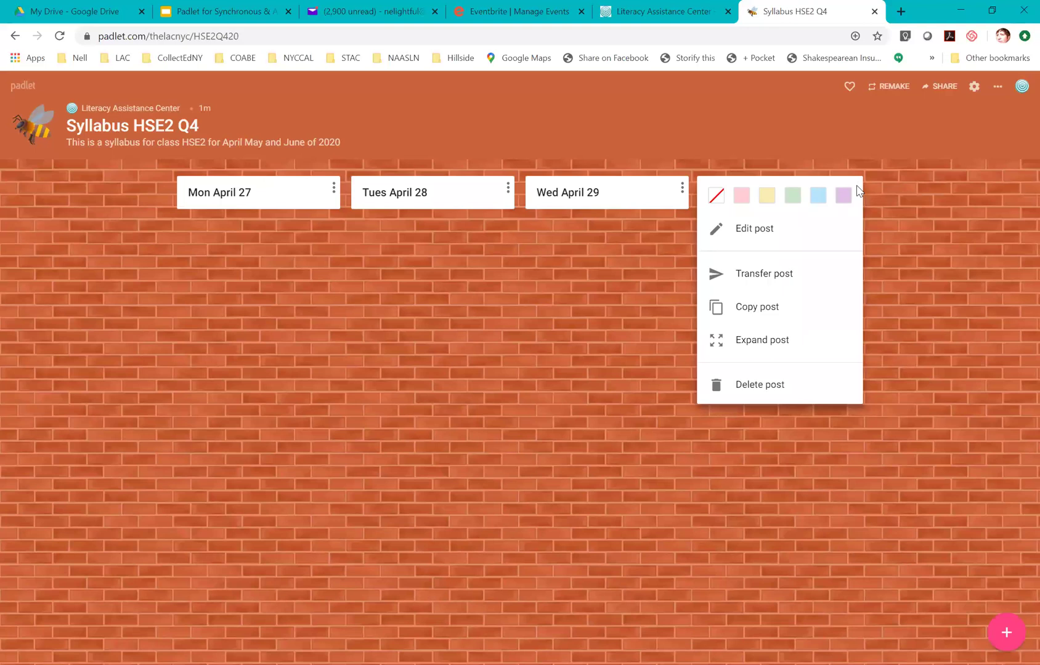
{"action": "left_click", "coordinate": [751, 240]}
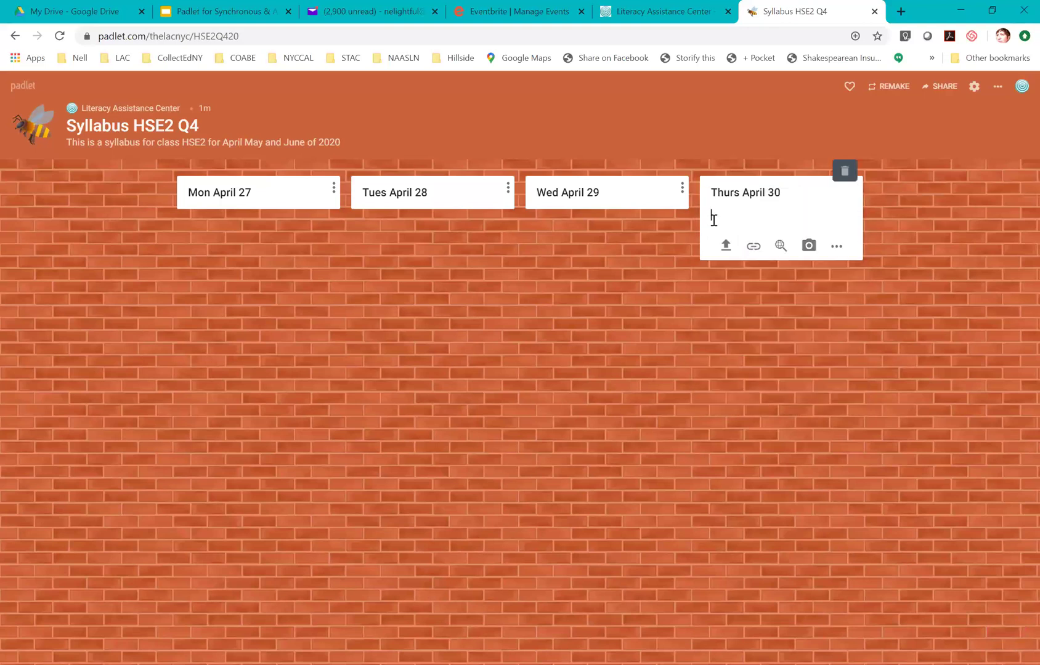
{"action": "type", "text": "Send vocabulary words to Nell via email"}
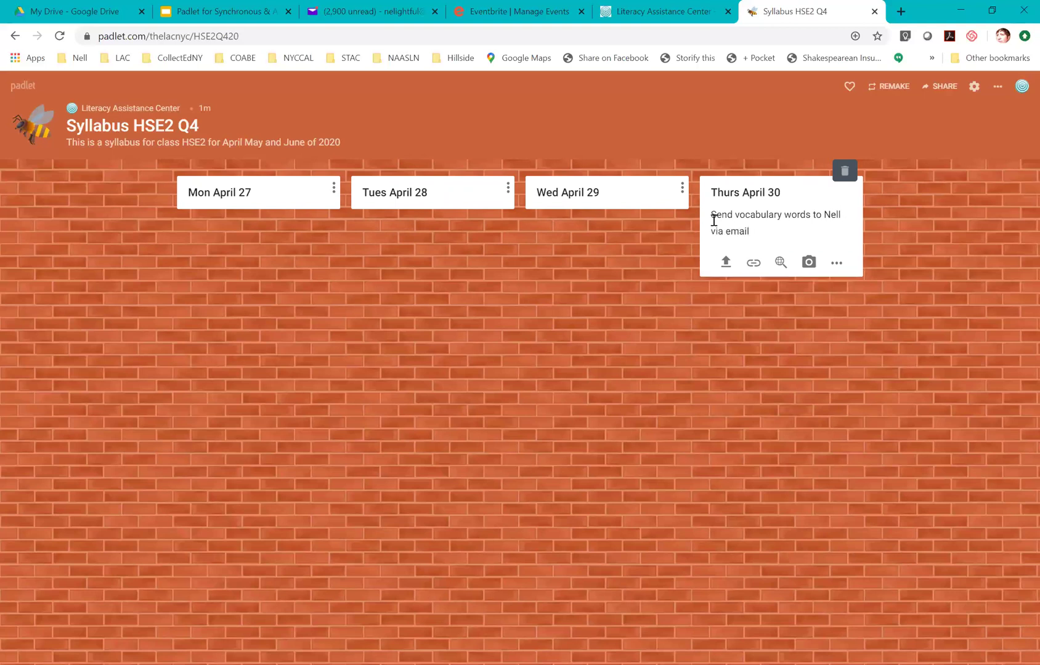
{"action": "key", "text": "Return"}
{"action": "key", "text": "Return"}
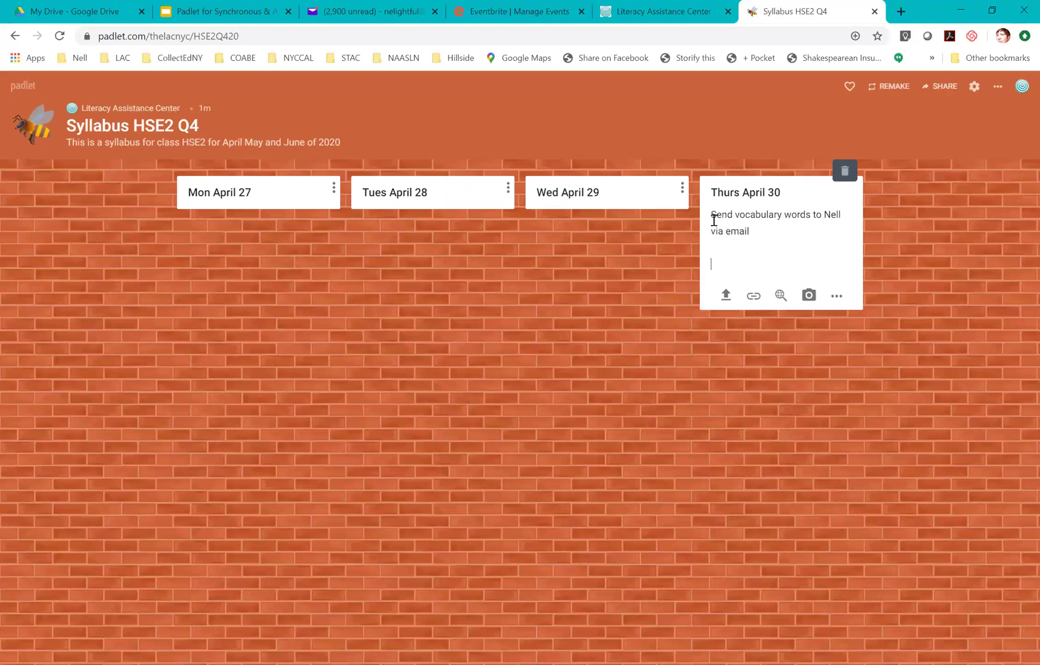
{"action": "type", "text": "REad two pages of Mo"}
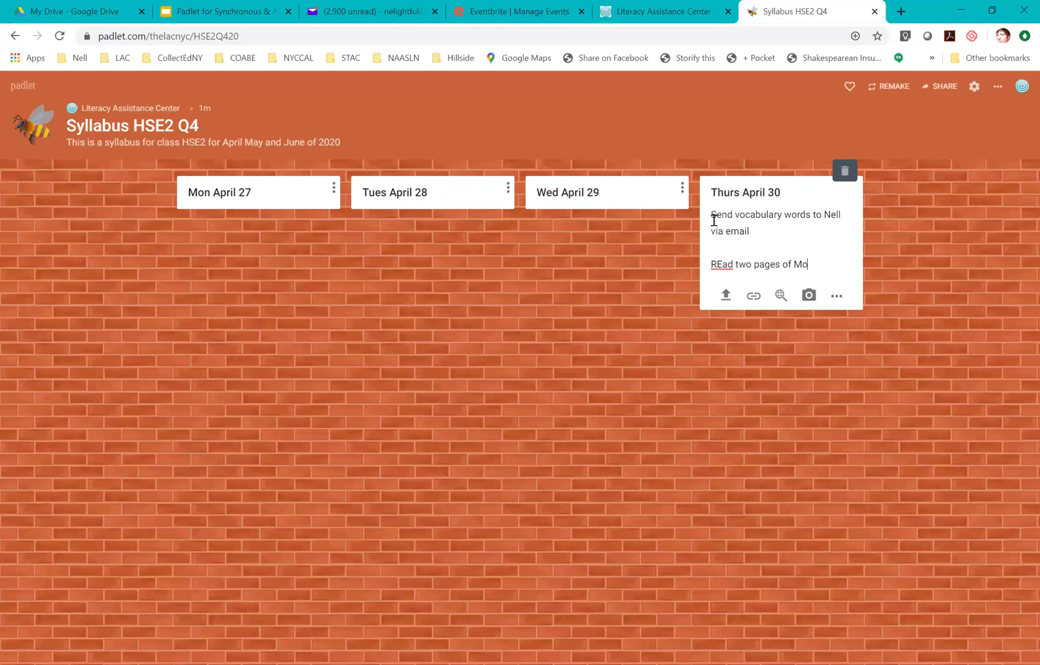
{"action": "type", "text": "by Dick"}
{"action": "double_click", "coordinate": [722, 265]}
{"action": "type", "text": "Read"}
Attach the white whale illustration from a Google image search for "moby dick" to the Thurs April 30 post and finish editing
{"action": "left_click", "coordinate": [837, 297]}
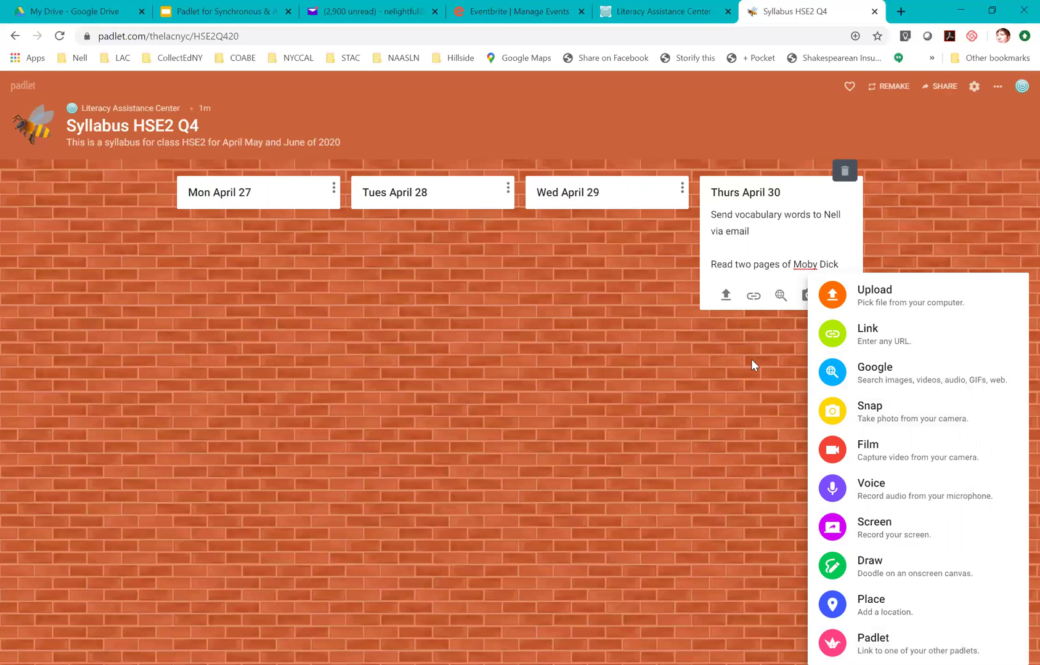
{"action": "left_click", "coordinate": [877, 372]}
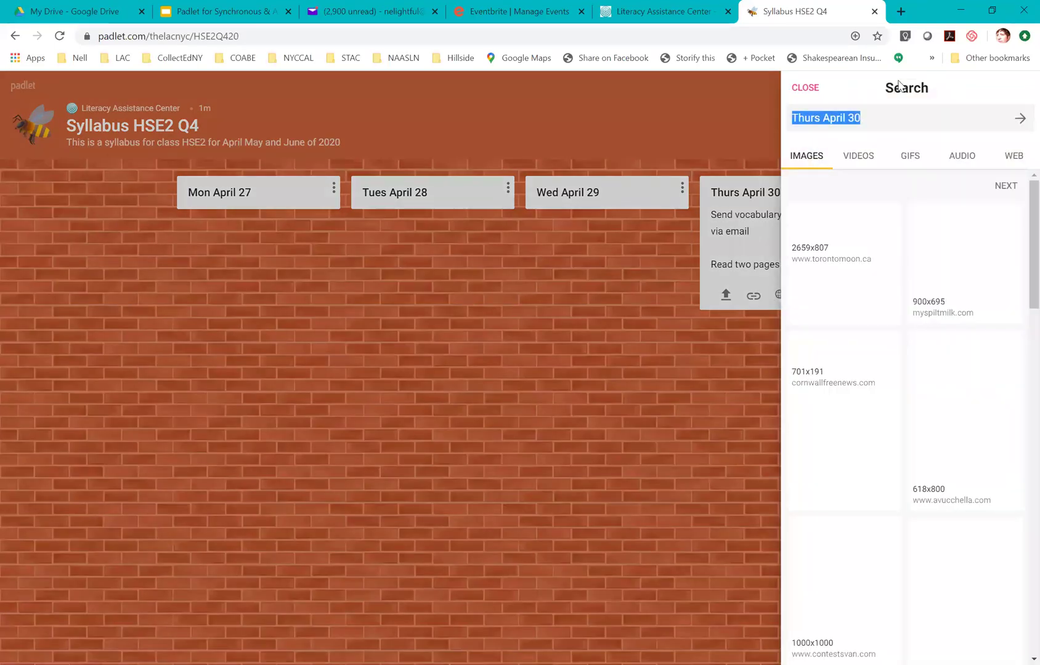
{"action": "left_click_drag", "start_coordinate": [876, 117], "coordinate": [781, 118]}
{"action": "type", "text": "mob"}
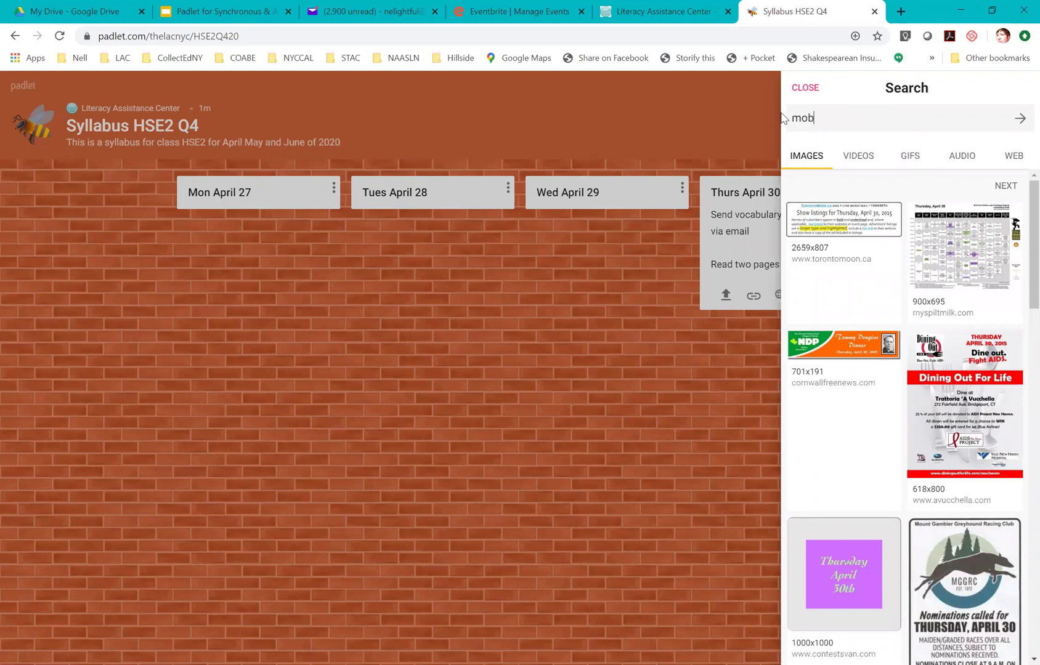
{"action": "type", "text": "y dick"}
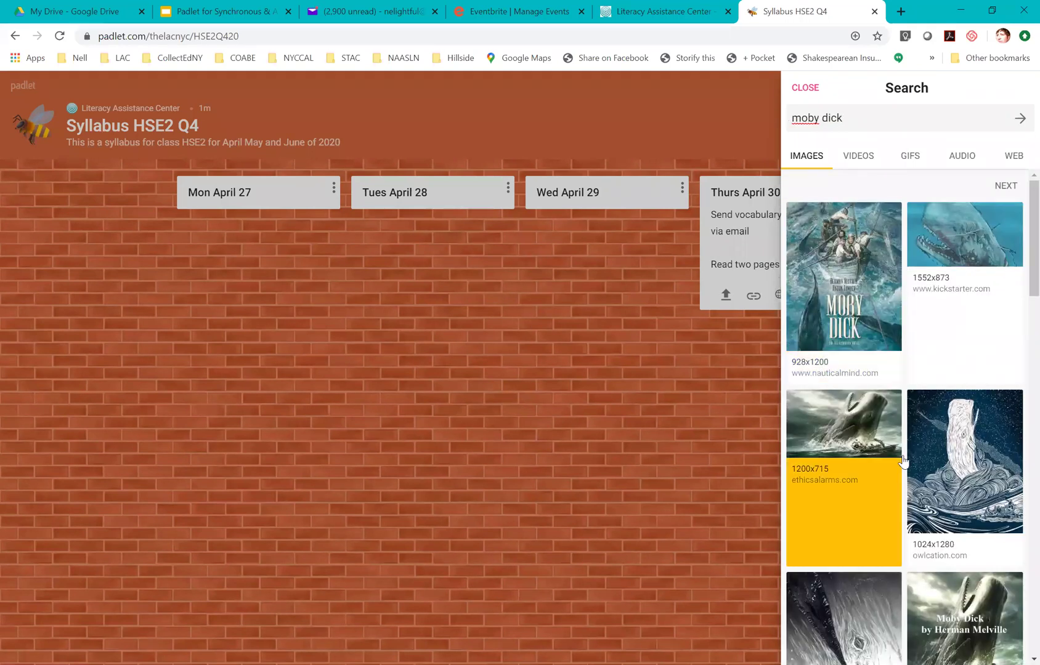
{"action": "left_click", "coordinate": [971, 463]}
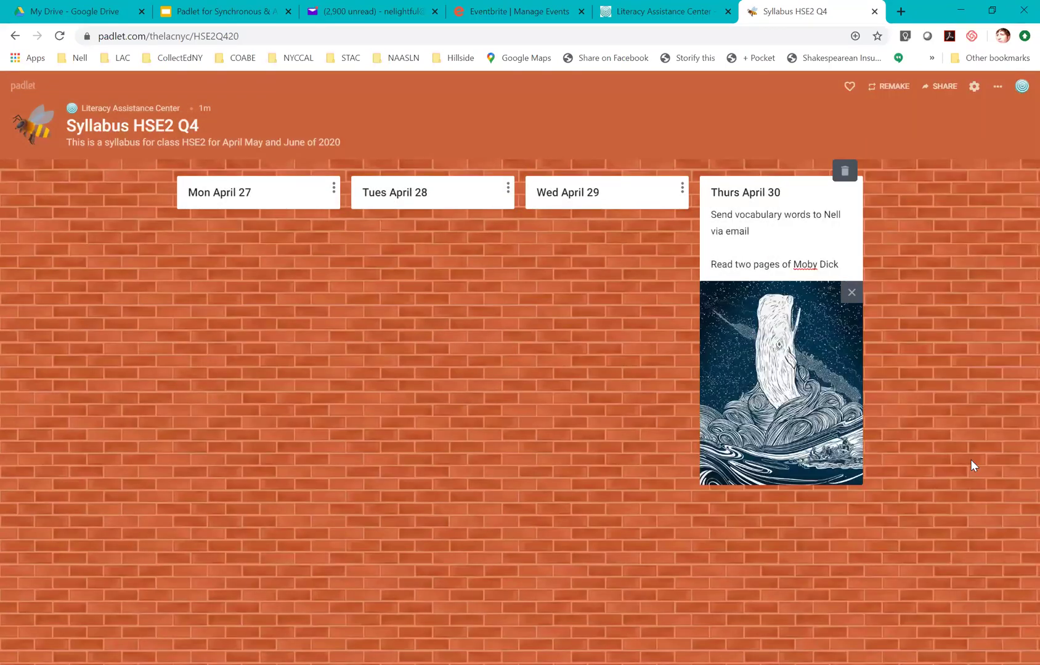
{"action": "left_click", "coordinate": [812, 537]}
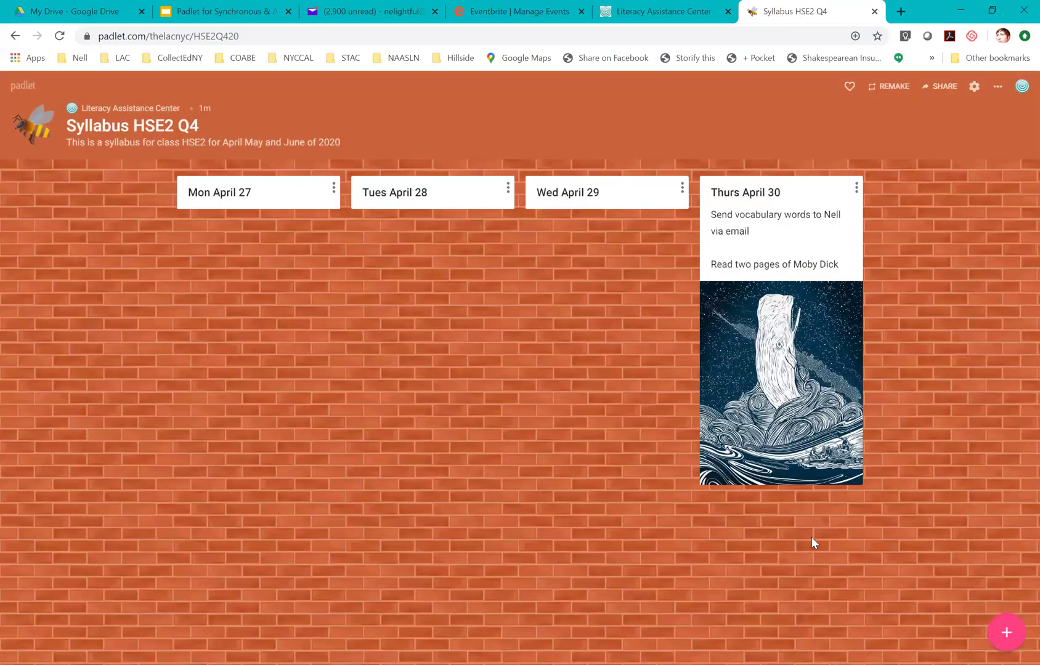